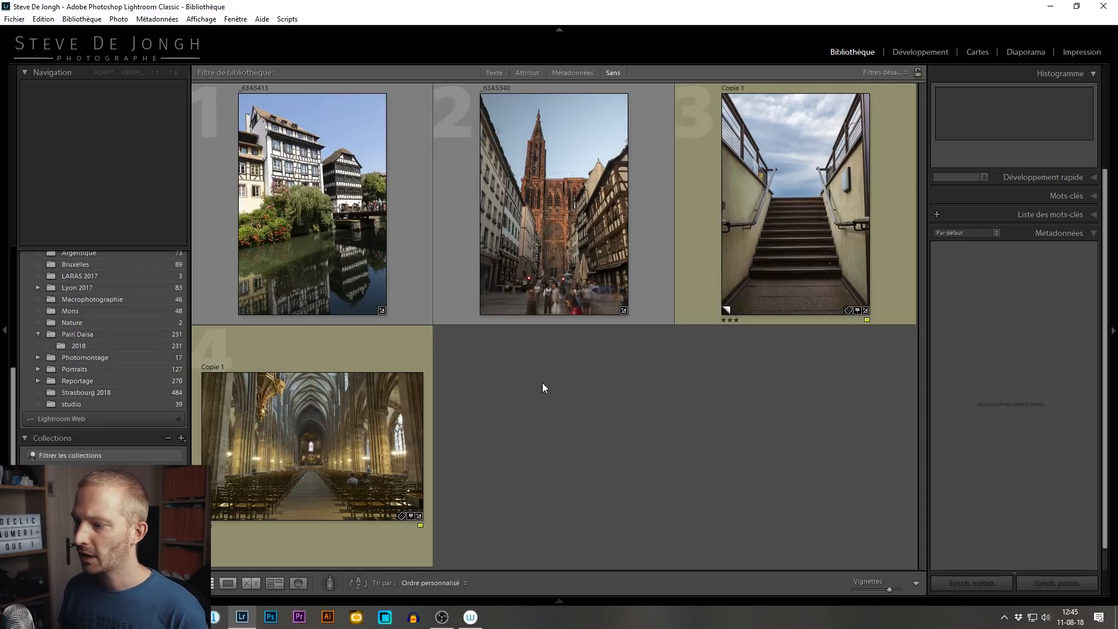
# Step: Open the photo of the canal-side half-timbered houses for developing and compare it with and without the lens correction profile
pyautogui.click(313, 246)
pyautogui.press('d')
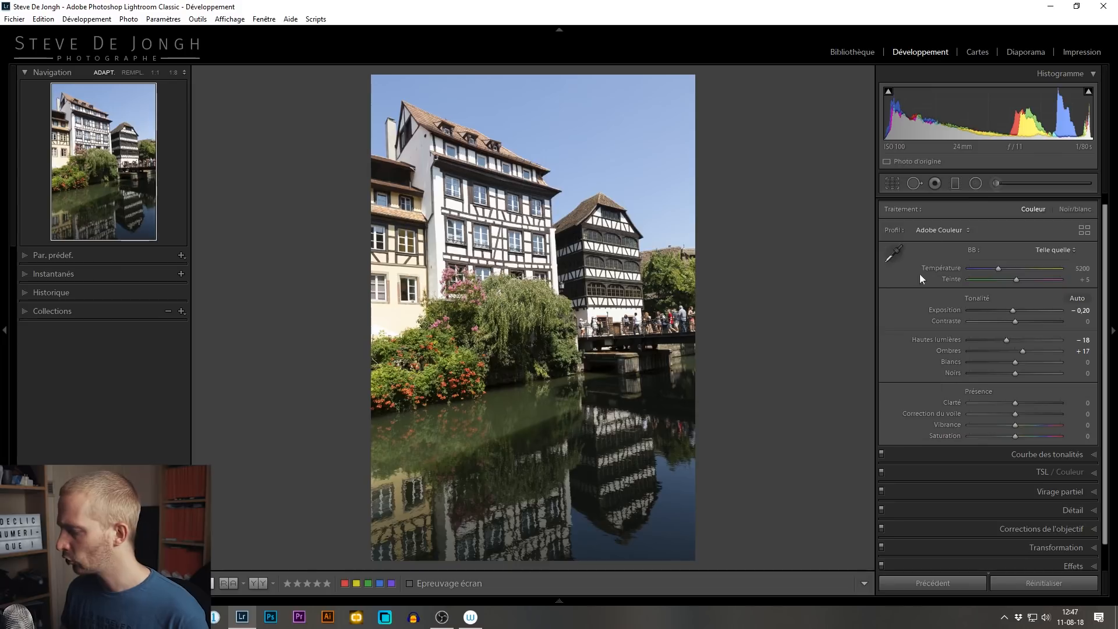
pyautogui.click(1044, 528)
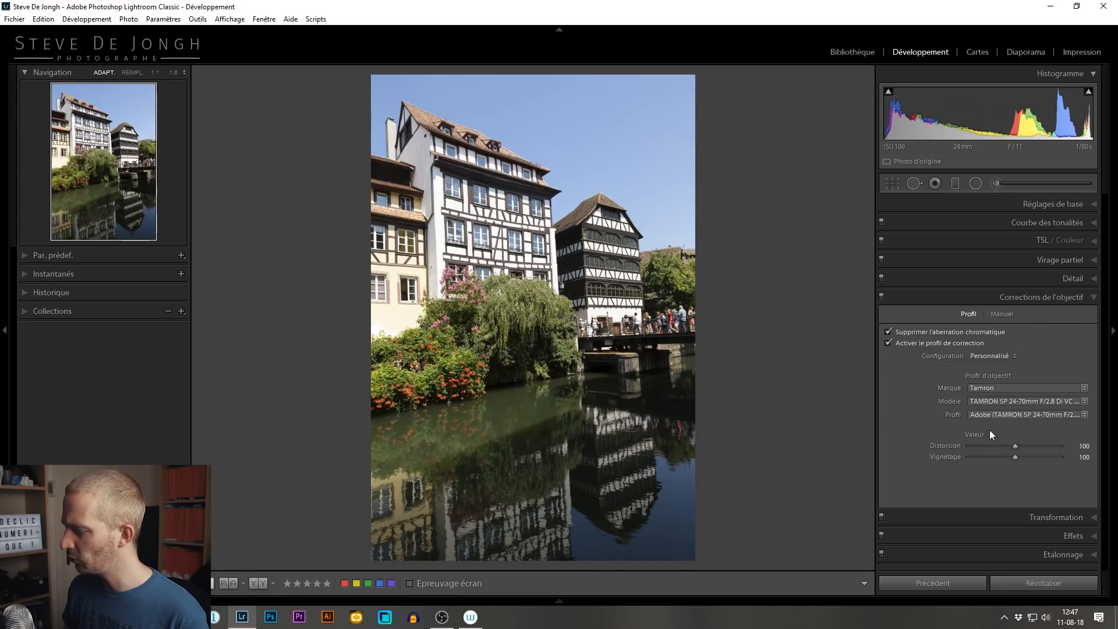
pyautogui.click(917, 343)
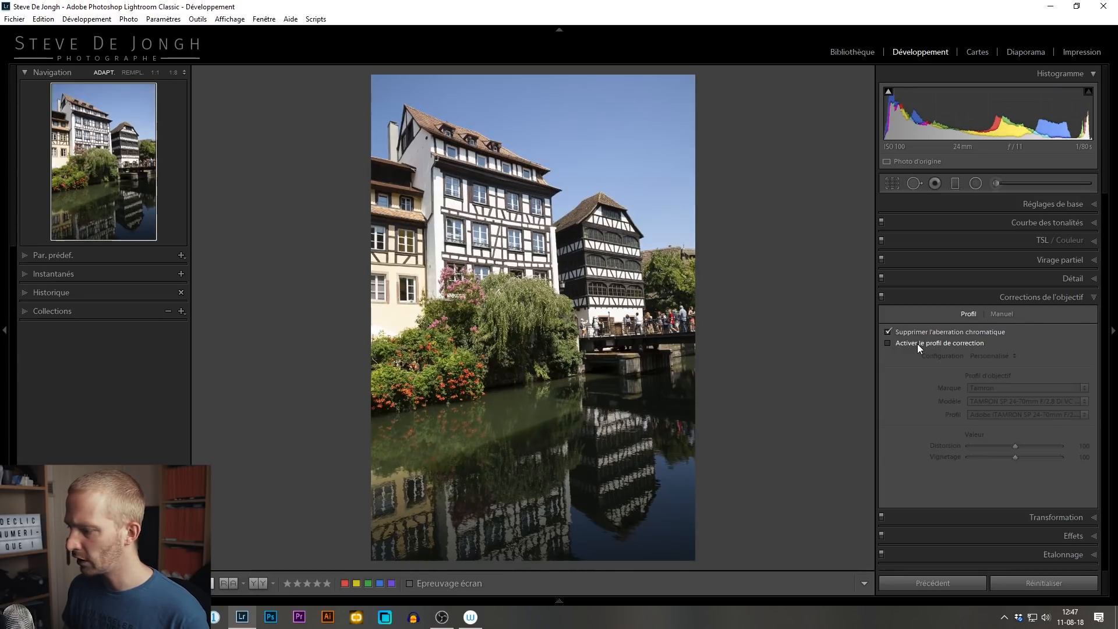
pyautogui.click(916, 344)
pyautogui.click(917, 343)
pyautogui.click(917, 344)
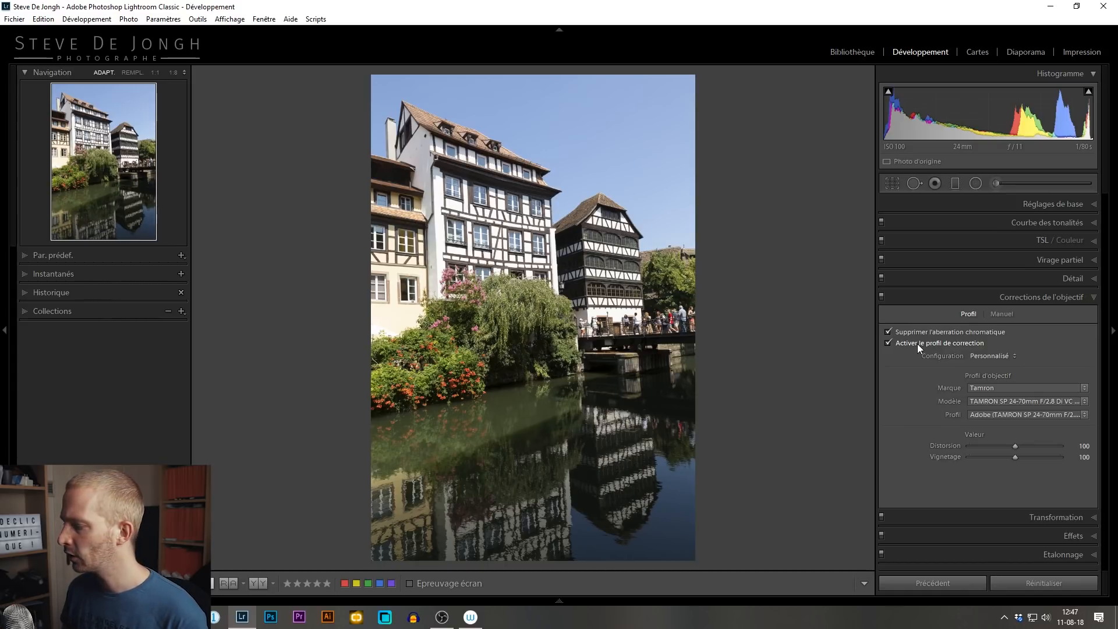
# Step: Try the Complet Upright correction on the houses photo and undo it
pyautogui.click(1055, 517)
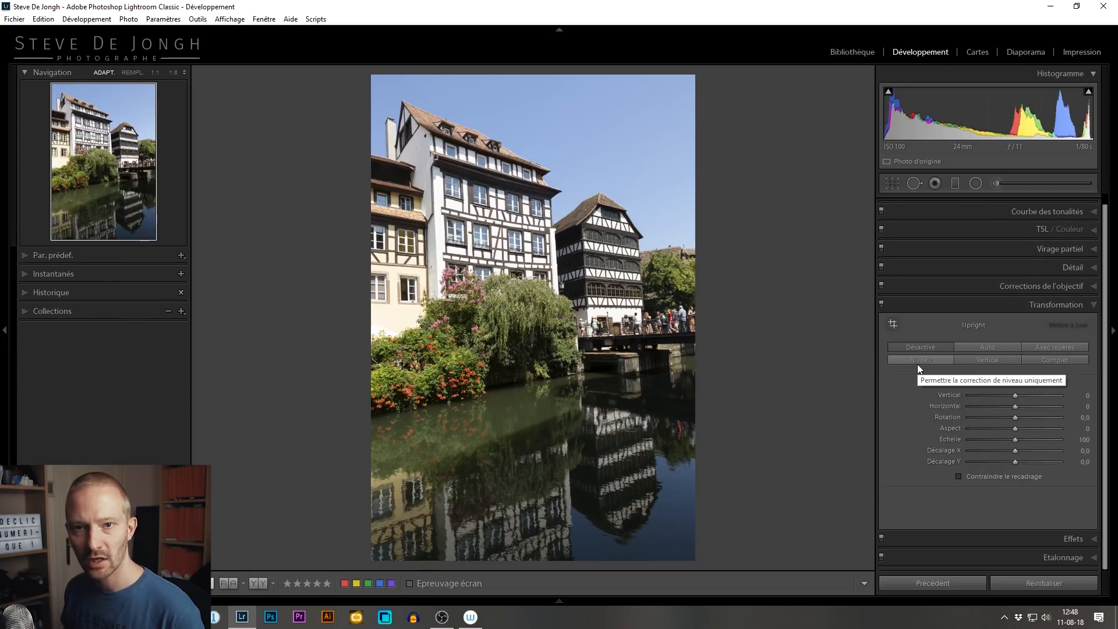
pyautogui.click(1055, 361)
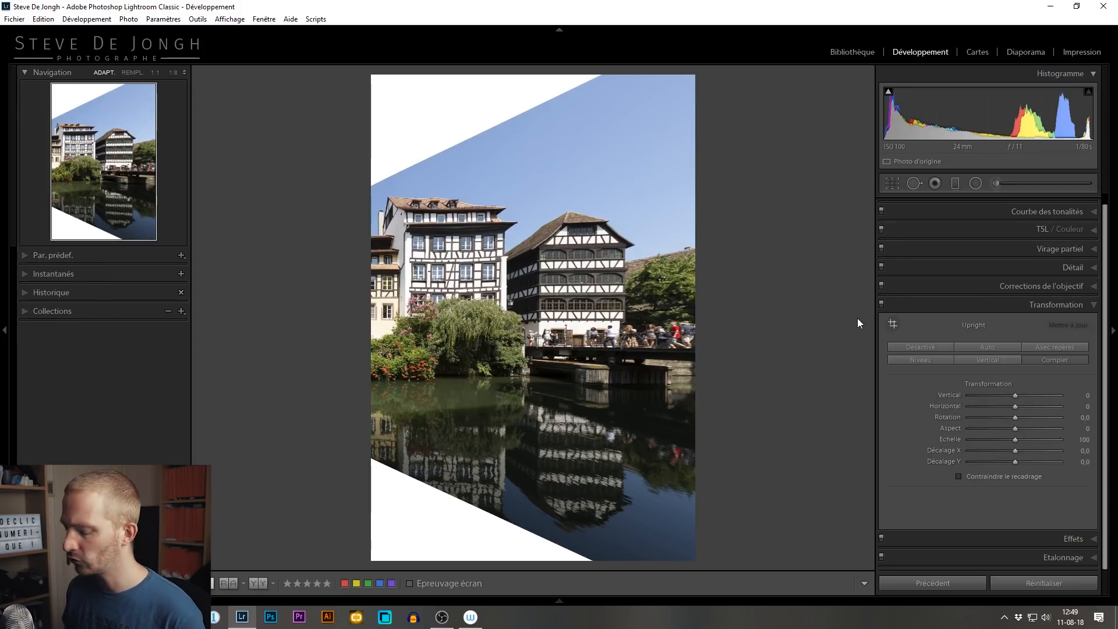
pyautogui.hotkey('ctrl', 'z')
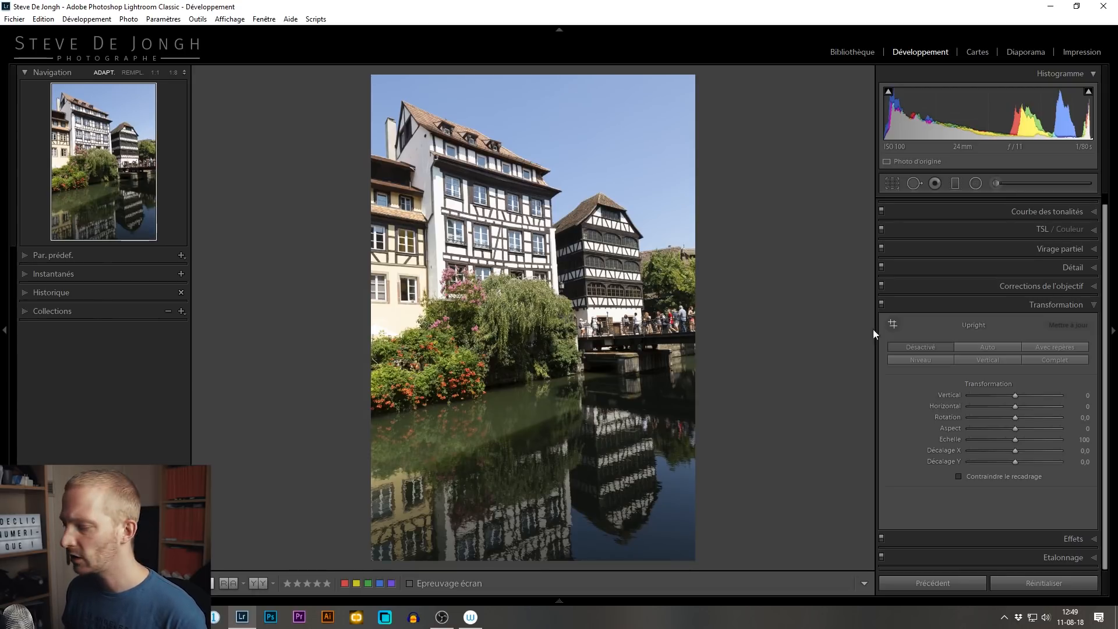
# Step: Try the Auto Upright correction with and without a constrained crop, and turn Upright off again
pyautogui.click(980, 347)
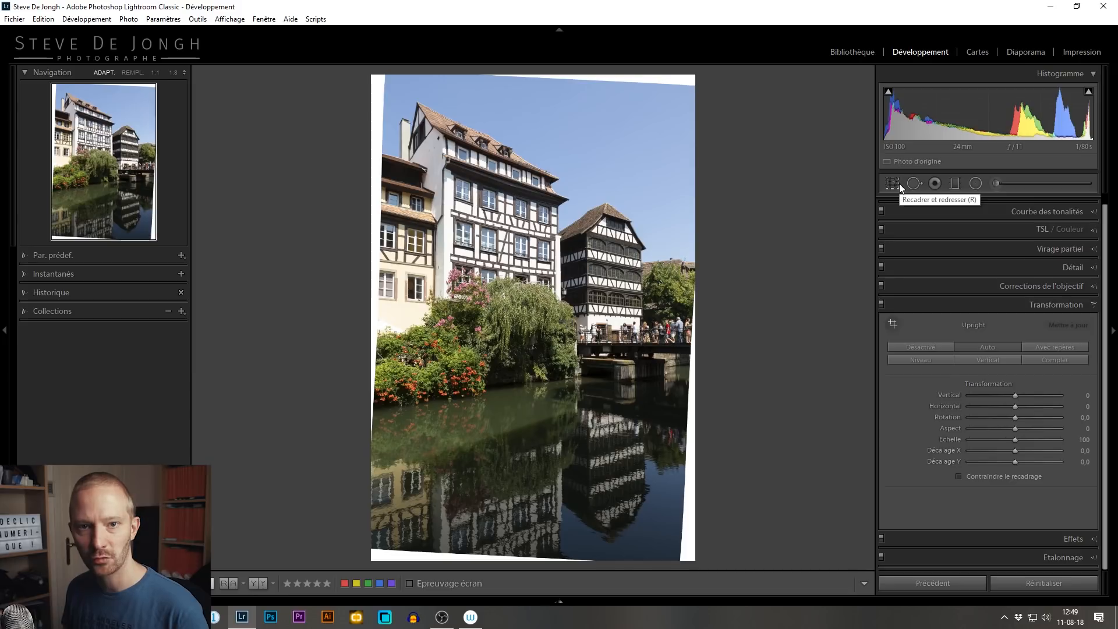
pyautogui.click(981, 477)
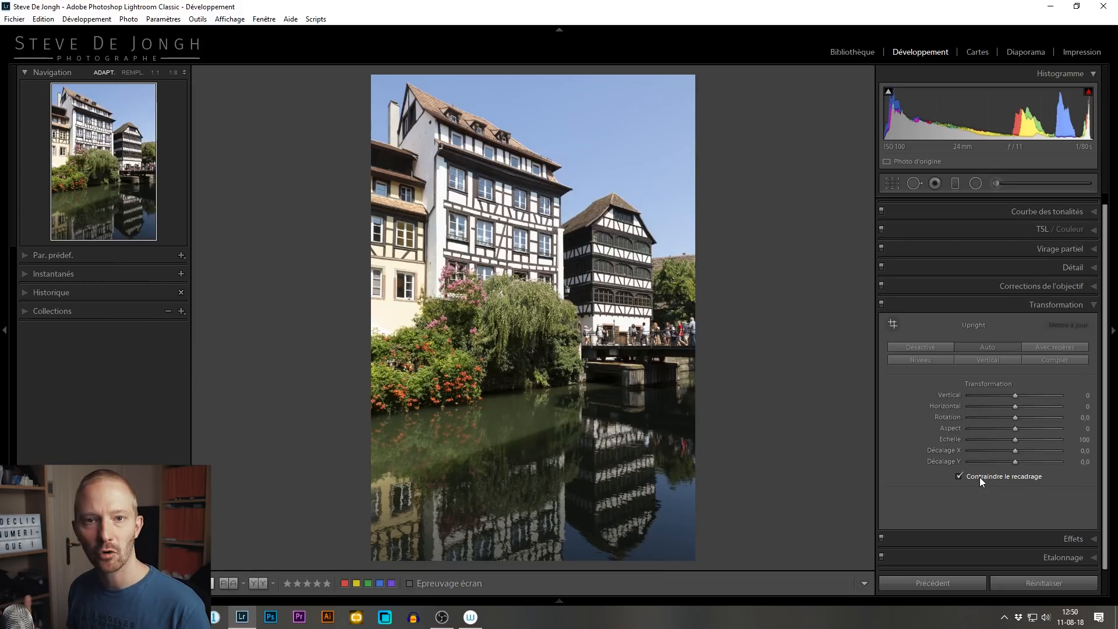
pyautogui.click(978, 477)
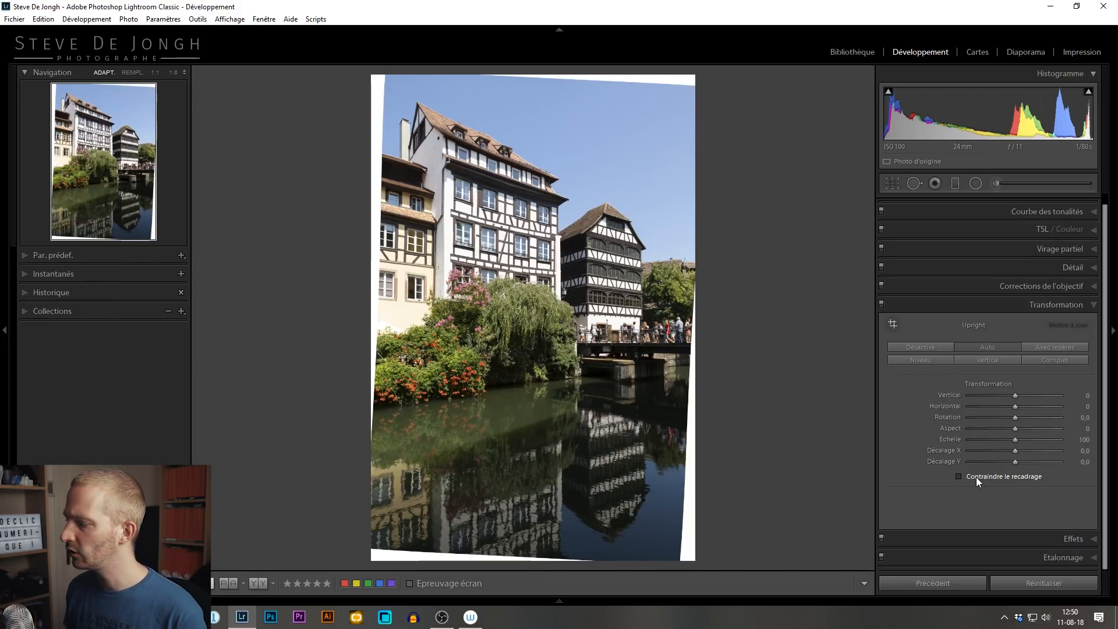
pyautogui.click(892, 182)
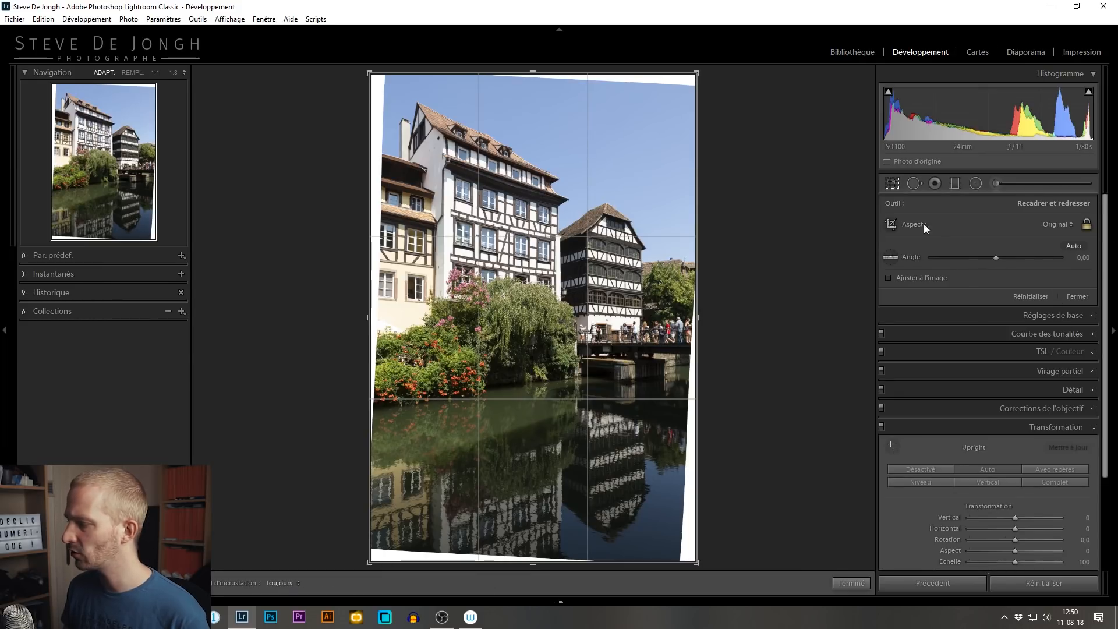
pyautogui.click(887, 181)
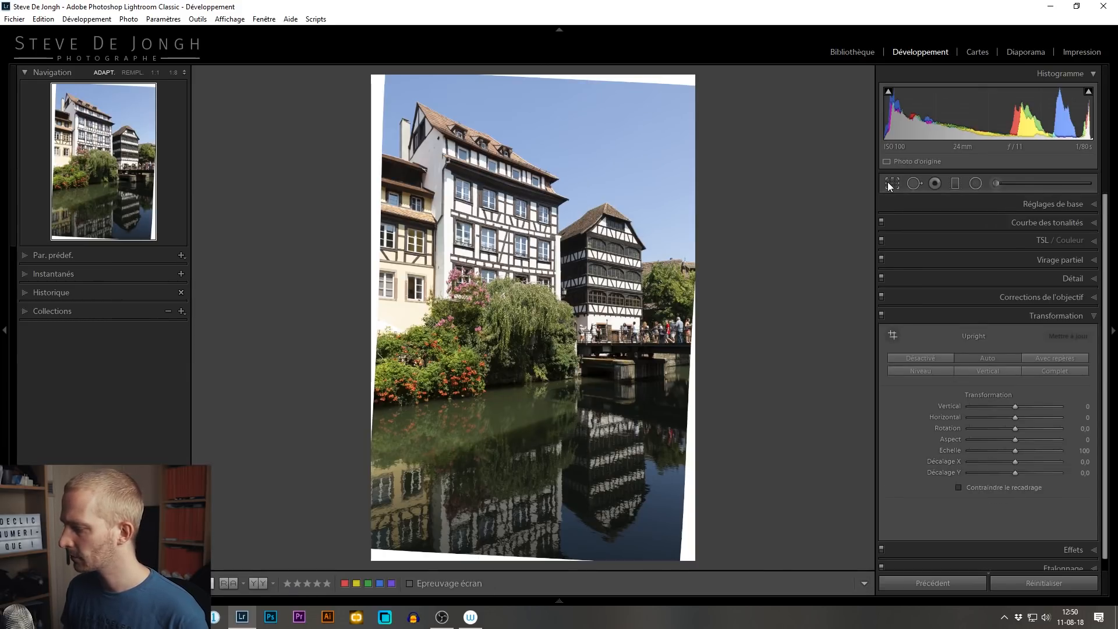
pyautogui.click(925, 359)
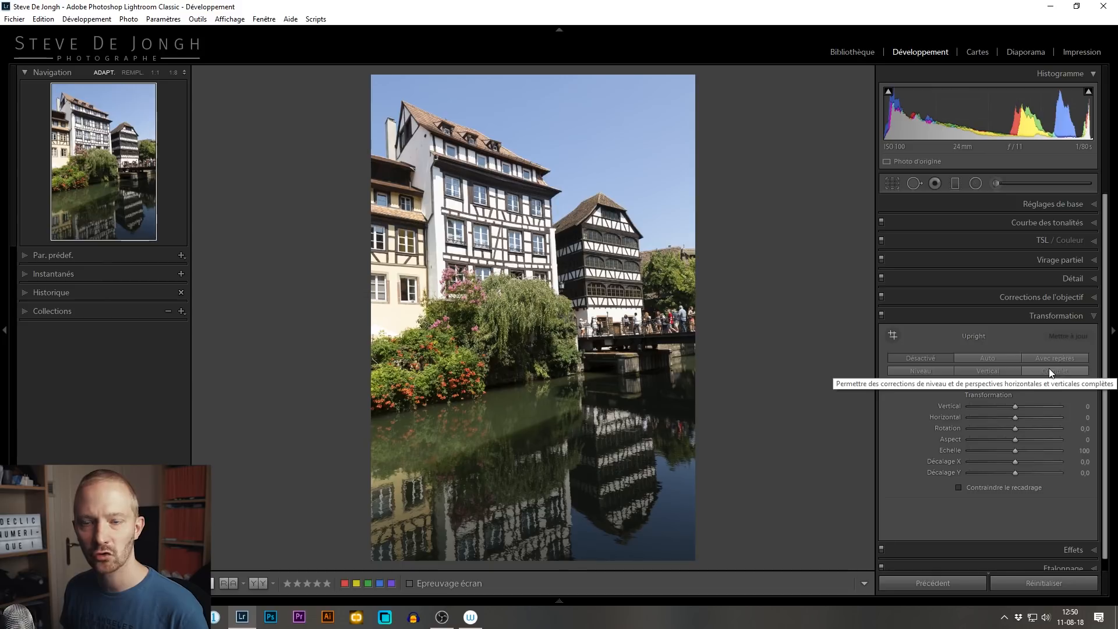
# Step: Try the Niveau, Vertical and Complet Upright corrections one after another, ending with Upright set to Désactivé
pyautogui.click(928, 370)
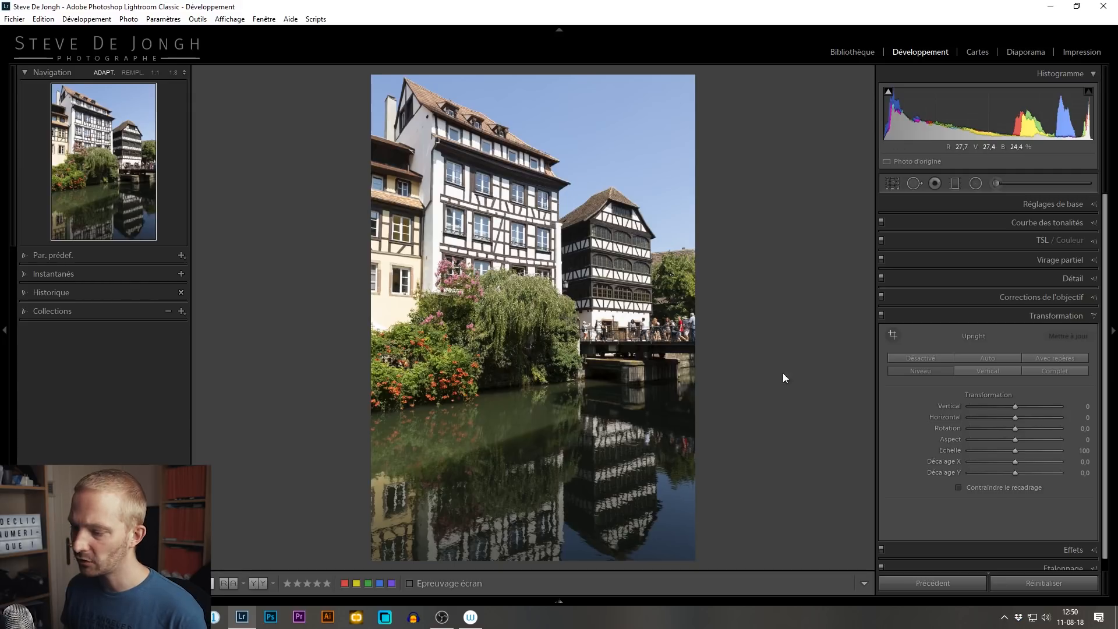
pyautogui.click(970, 373)
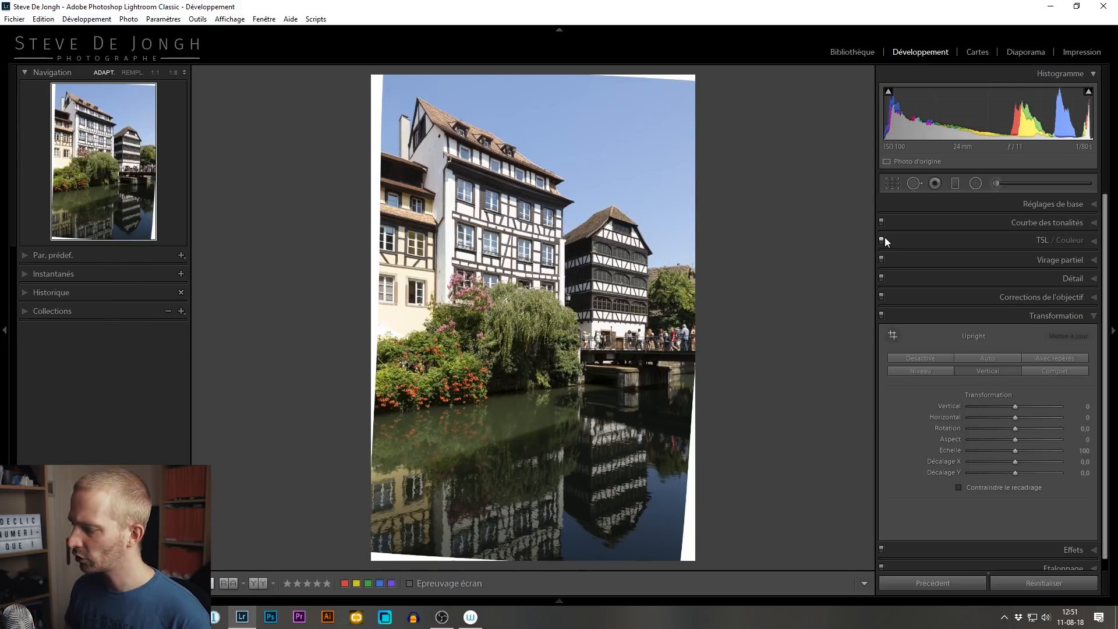
pyautogui.click(1046, 367)
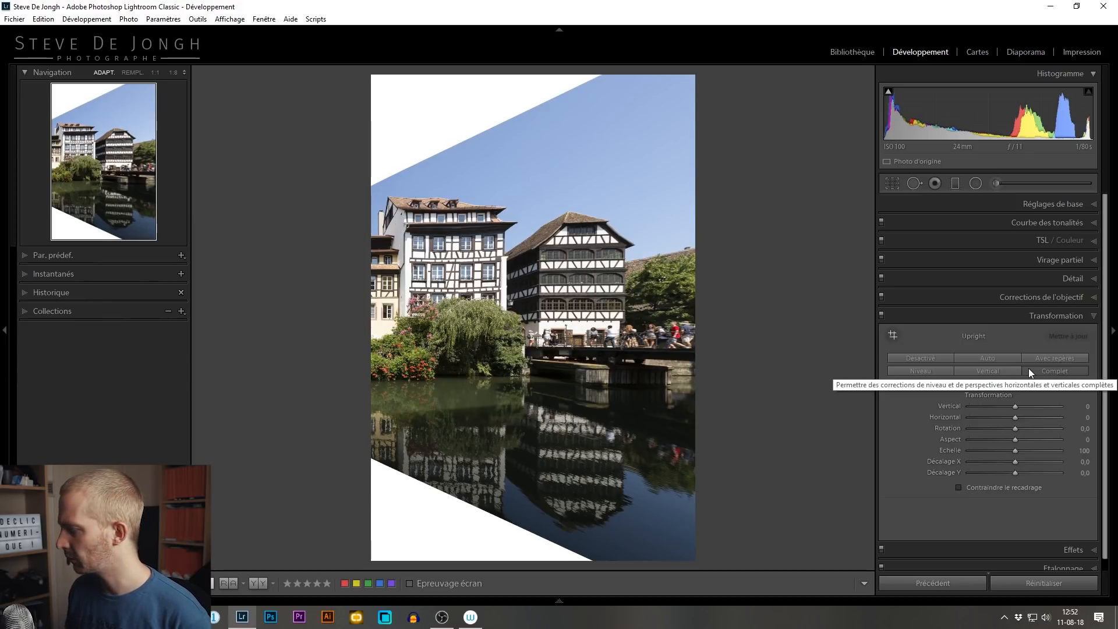
pyautogui.click(904, 359)
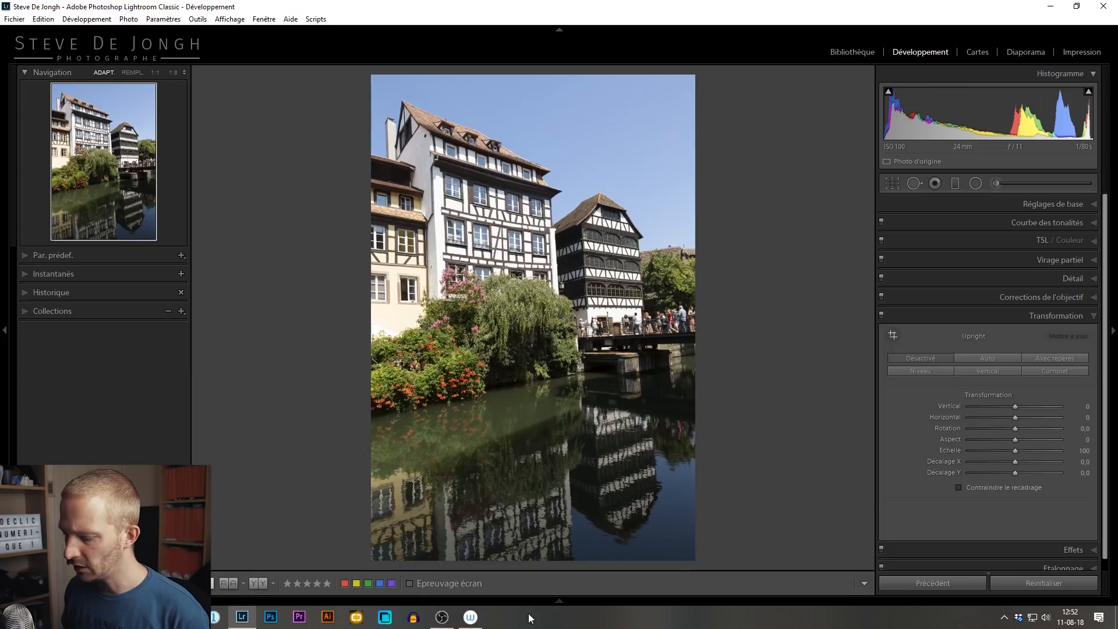
# Step: Switch to the cathedral street photo, apply the Vertical Upright correction and inspect the spire up close
pyautogui.click(558, 600)
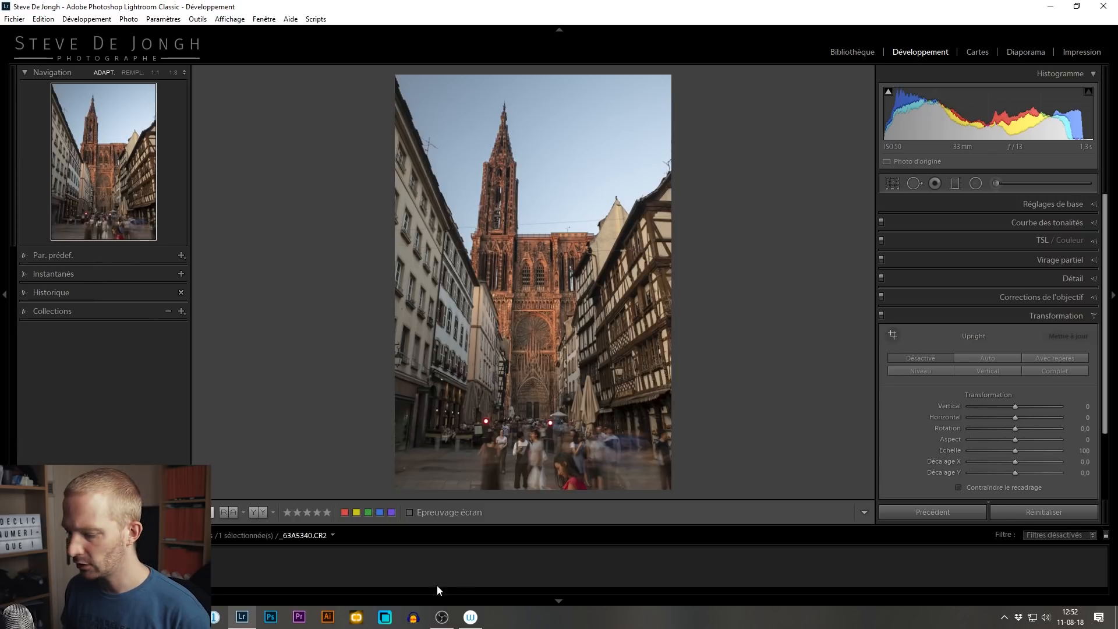
pyautogui.click(558, 600)
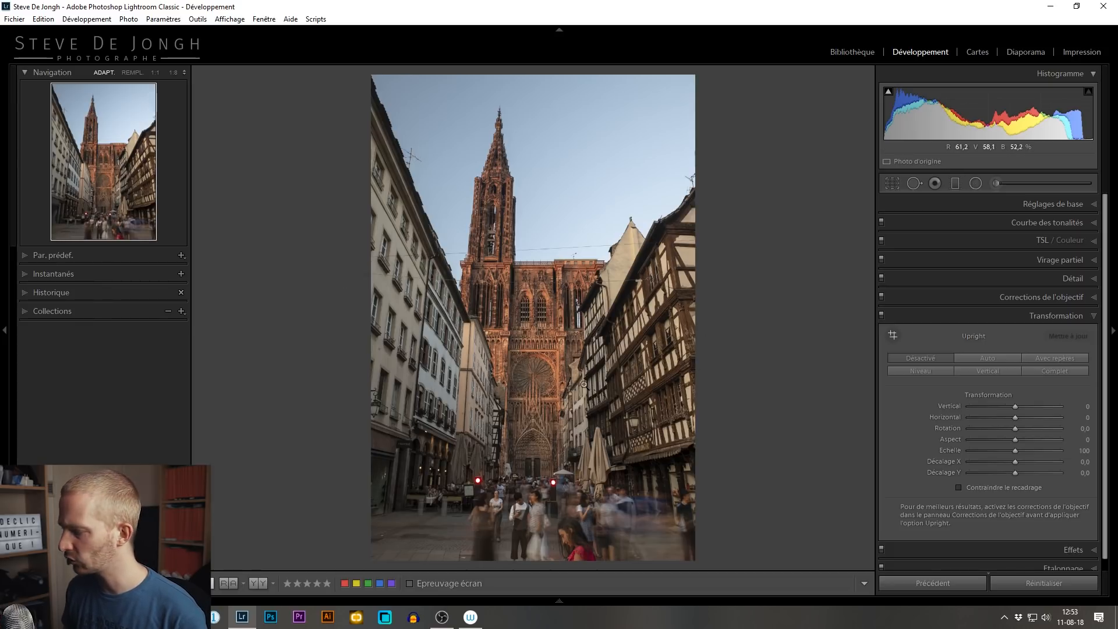
pyautogui.click(979, 371)
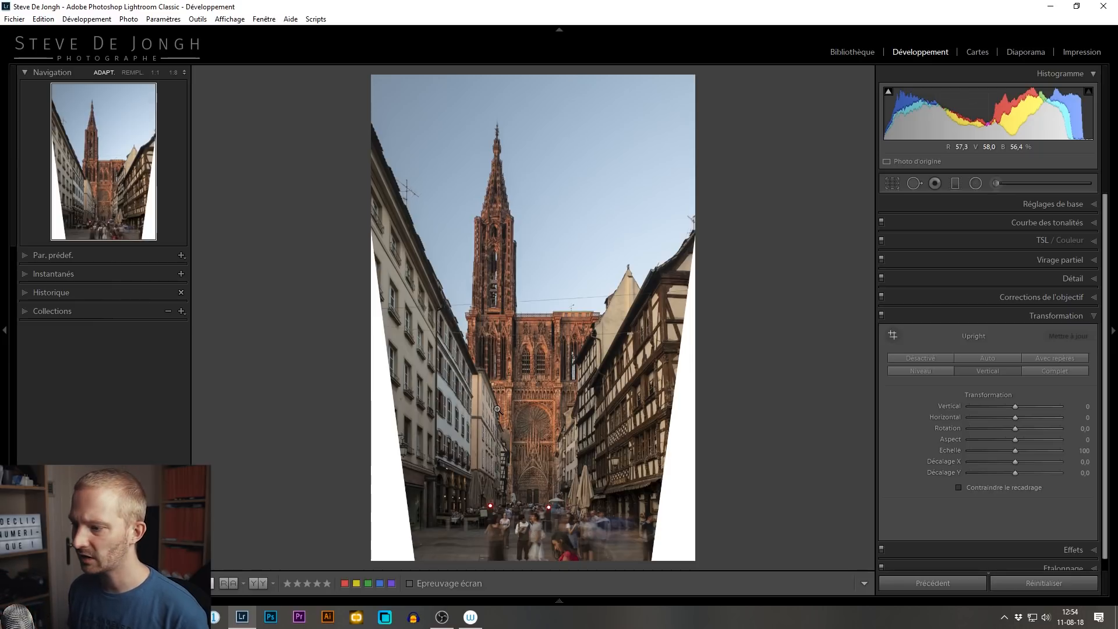
pyautogui.click(499, 152)
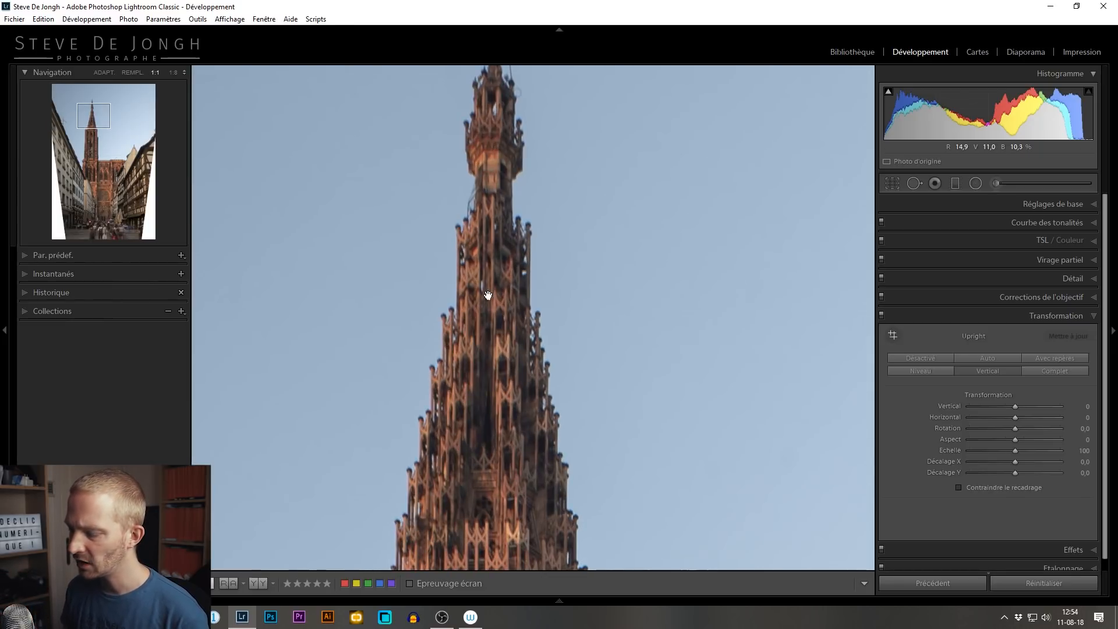
pyautogui.click(506, 326)
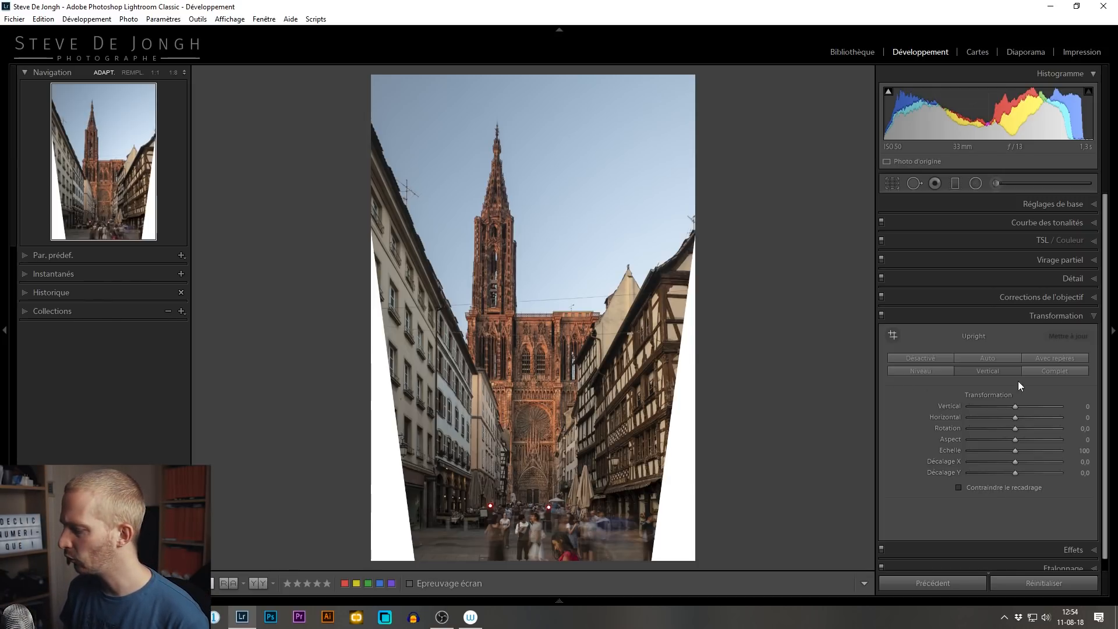
# Step: Fine-tune the cathedral photo's transformation with Aspect at -17 and Rotation at -0.2
pyautogui.moveTo(968, 423)
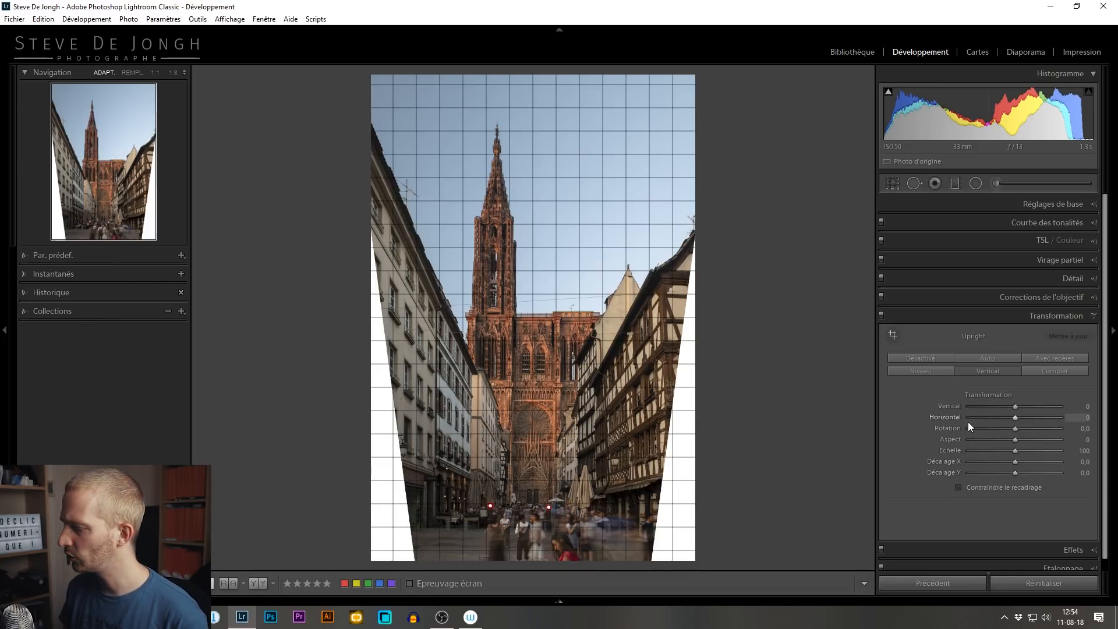
pyautogui.click(1005, 426)
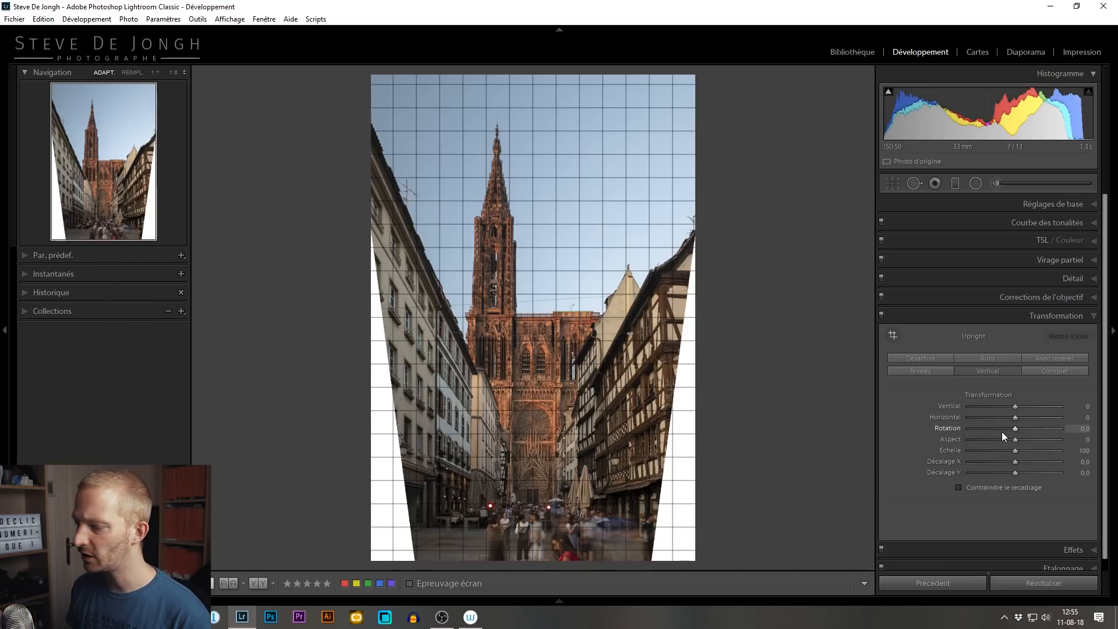
pyautogui.moveTo(1012, 440)
pyautogui.mouseDown()
pyautogui.moveTo(964, 441)
pyautogui.moveTo(1060, 440)
pyautogui.moveTo(1002, 436)
pyautogui.mouseUp()
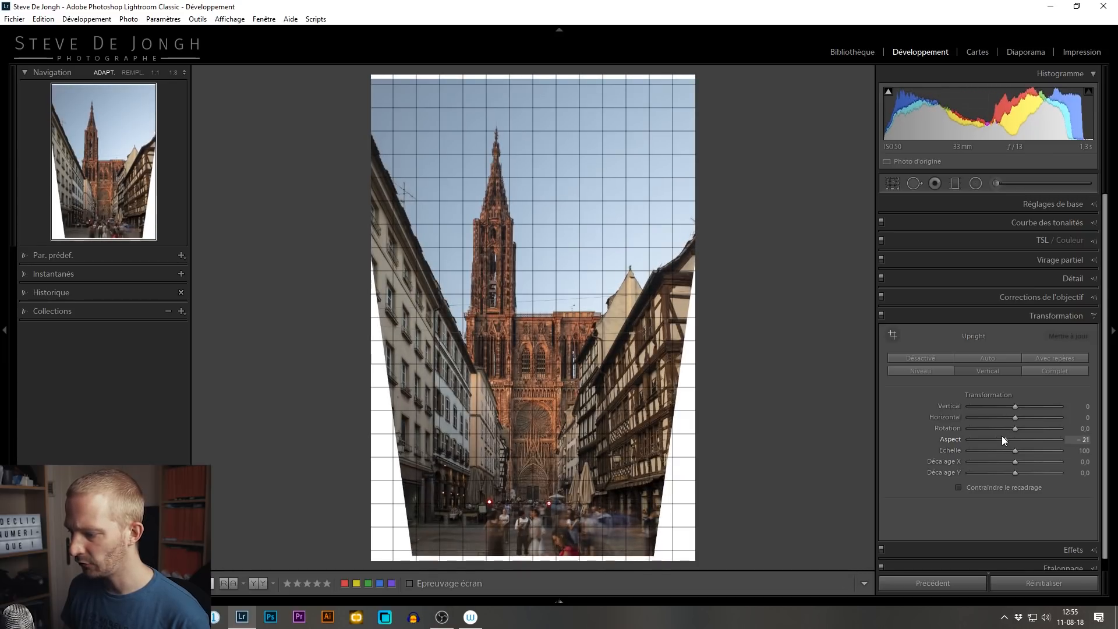
pyautogui.moveTo(1001, 436); pyautogui.dragTo(1000, 432)
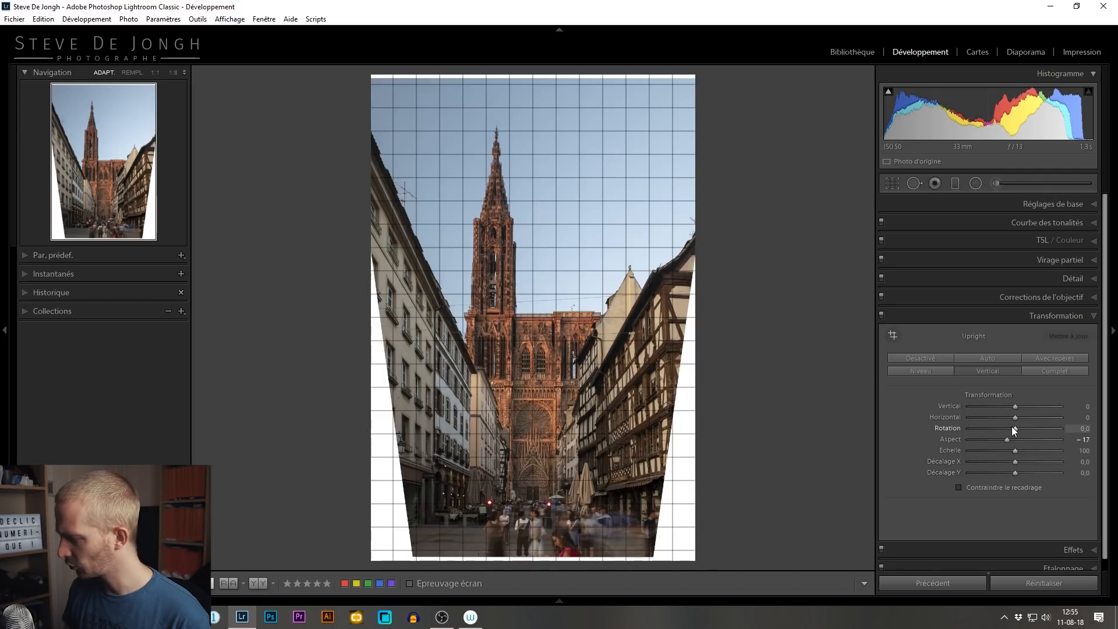
pyautogui.moveTo(1012, 427); pyautogui.dragTo(1012, 428)
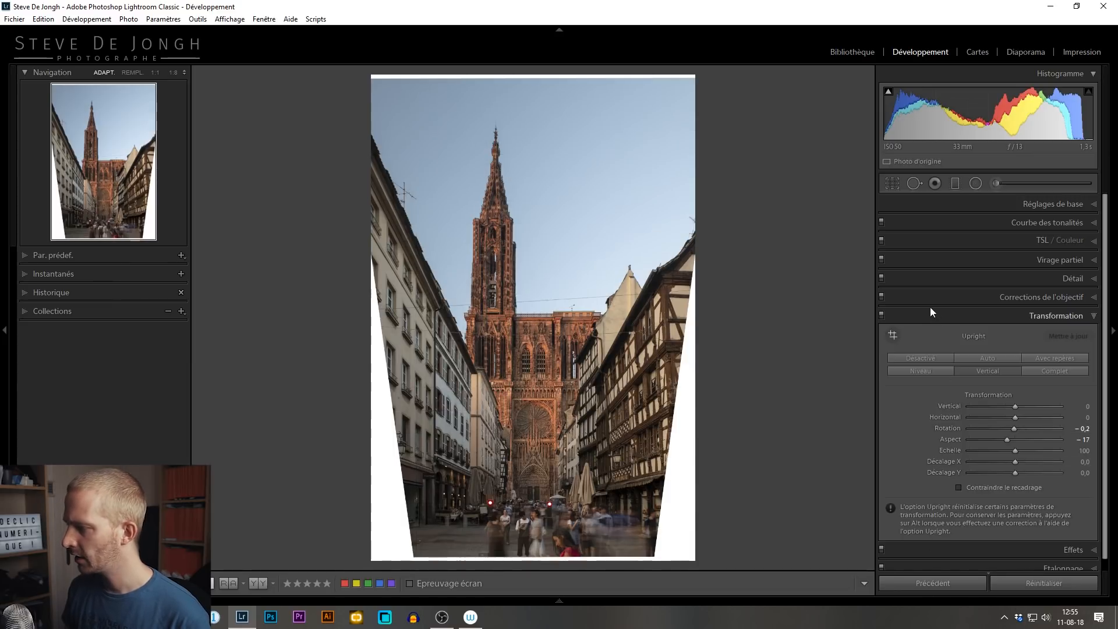
# Step: Frame a crop around the cathedral that cuts off the white edges and set its aspect ratio to 16 x 9
pyautogui.click(891, 183)
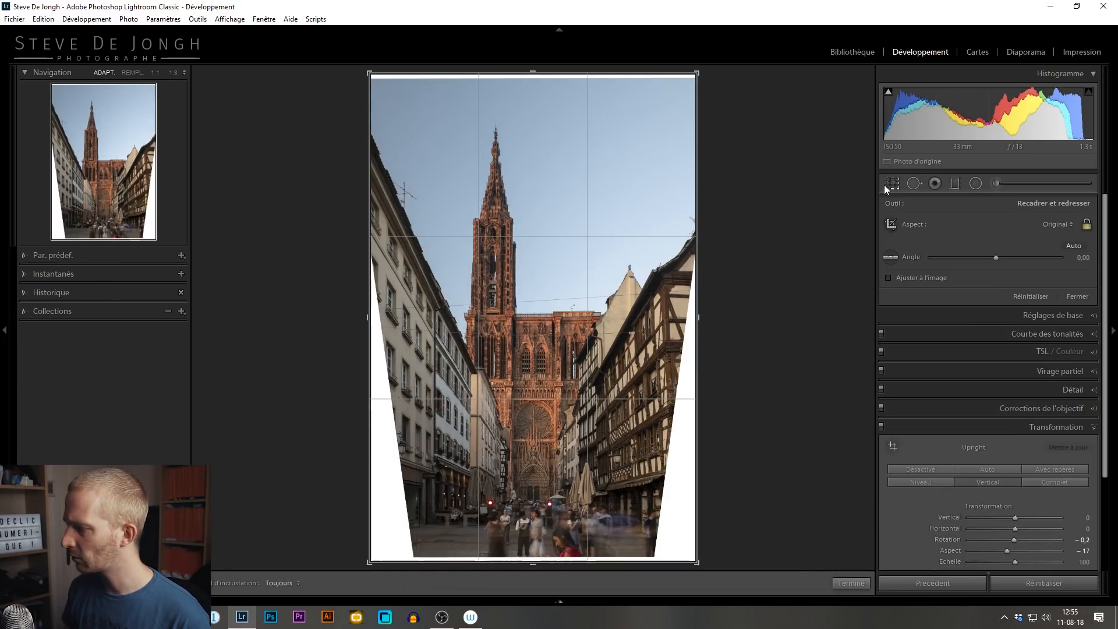
pyautogui.moveTo(532, 73); pyautogui.dragTo(536, 162)
pyautogui.moveTo(506, 390); pyautogui.dragTo(509, 419)
pyautogui.click(1056, 224)
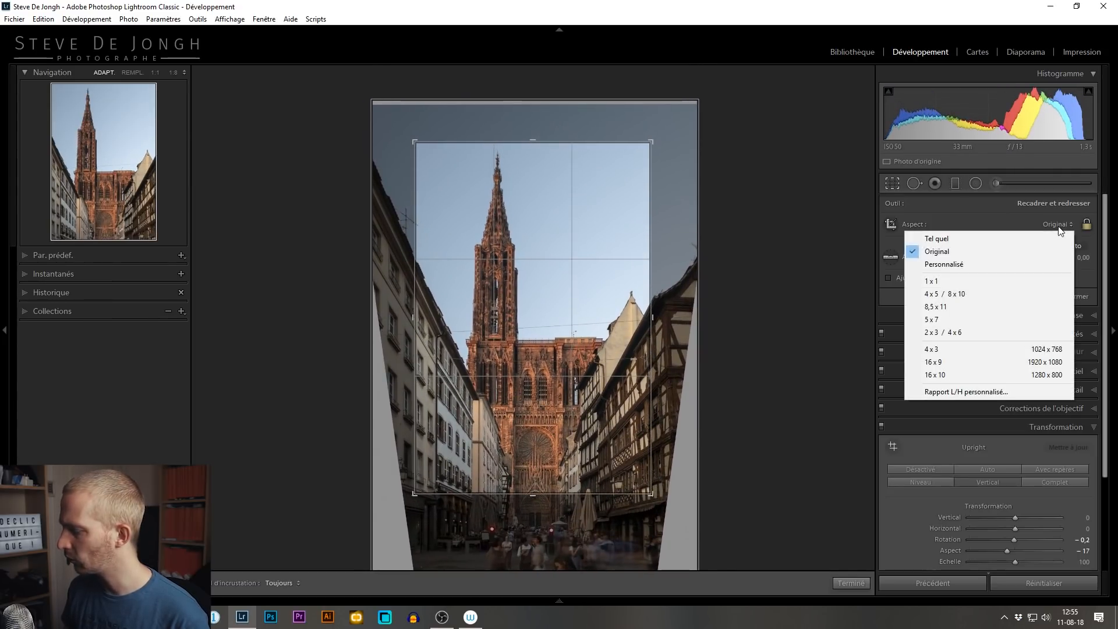
pyautogui.click(979, 361)
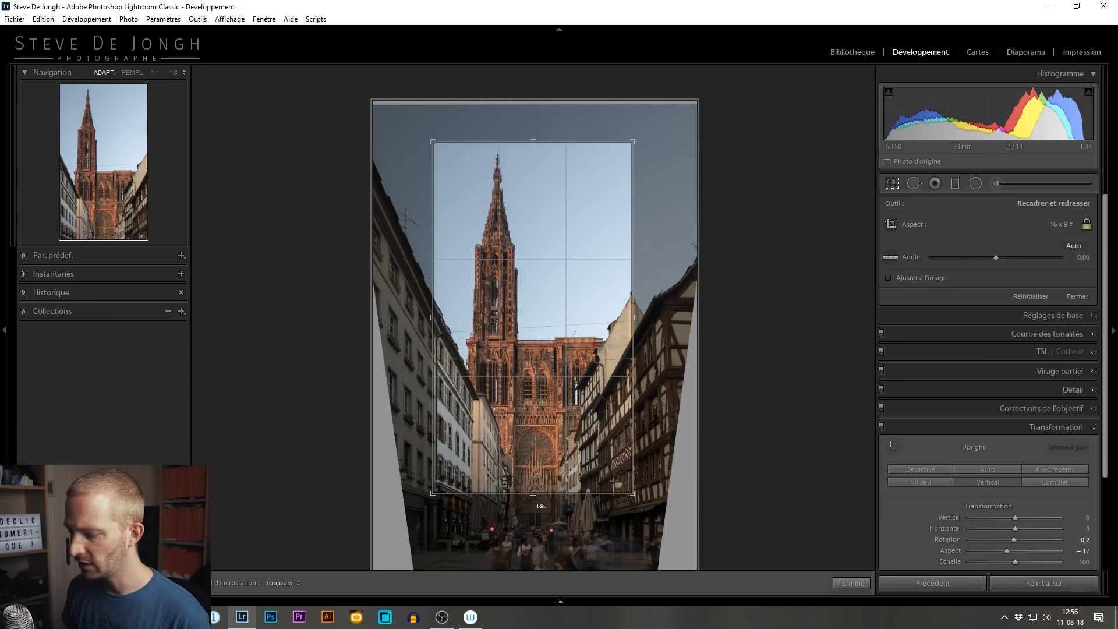
# Step: Enlarge and reposition the crop to include the passers-by without the white corners, apply it and compare with the original
pyautogui.moveTo(532, 495); pyautogui.dragTo(530, 530)
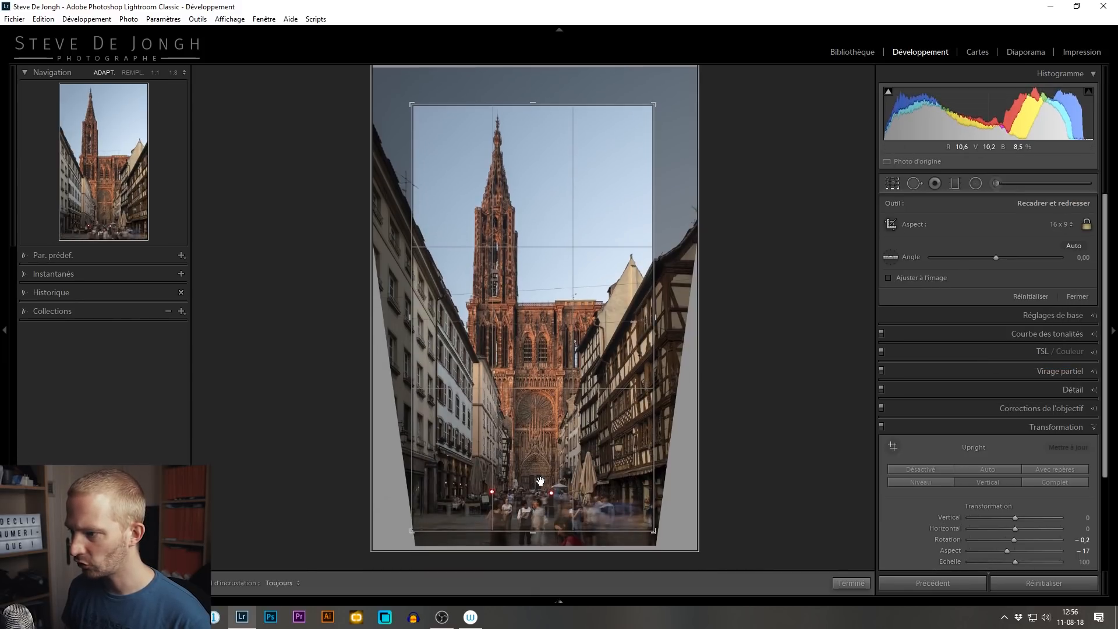
pyautogui.moveTo(540, 482); pyautogui.dragTo(538, 491)
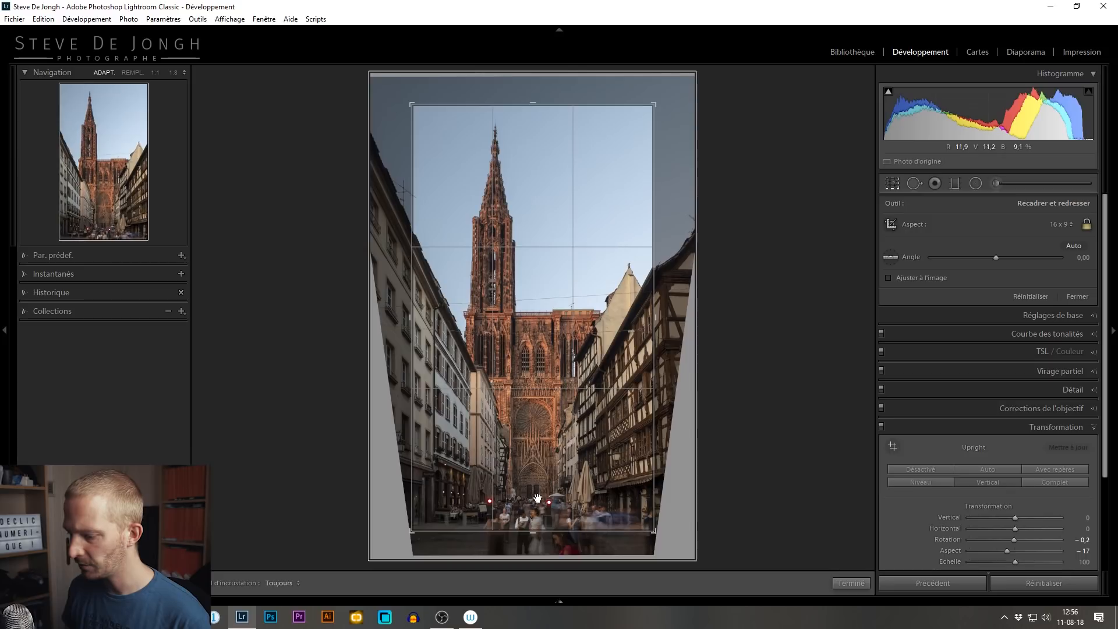
pyautogui.moveTo(531, 534)
pyautogui.mouseDown()
pyautogui.moveTo(530, 548)
pyautogui.moveTo(539, 533)
pyautogui.mouseUp()
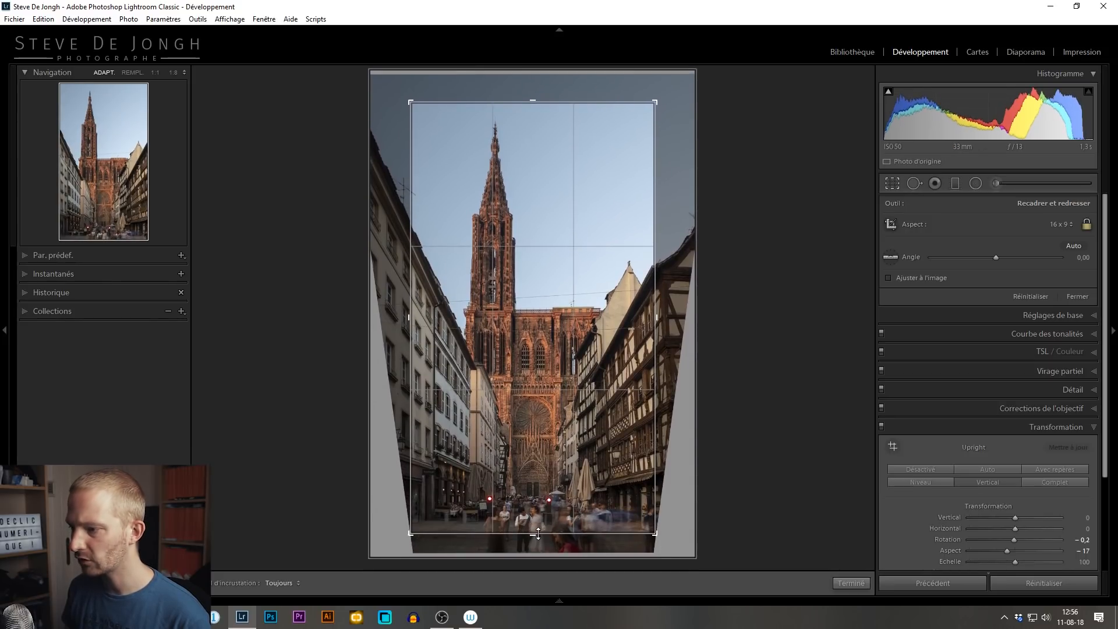
pyautogui.click(860, 584)
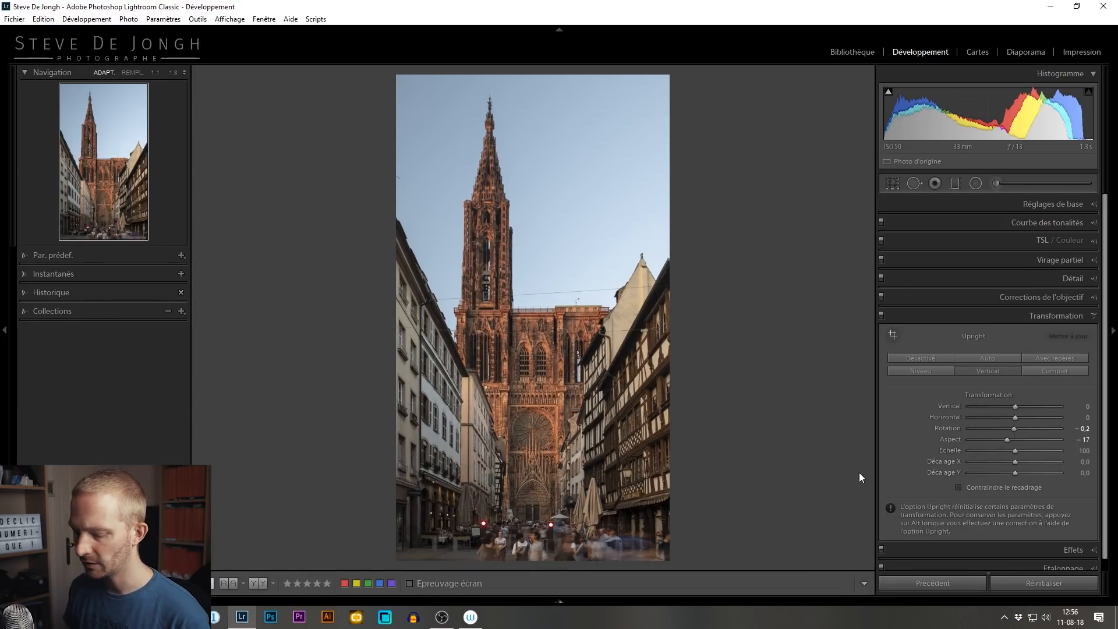
pyautogui.press('shift')
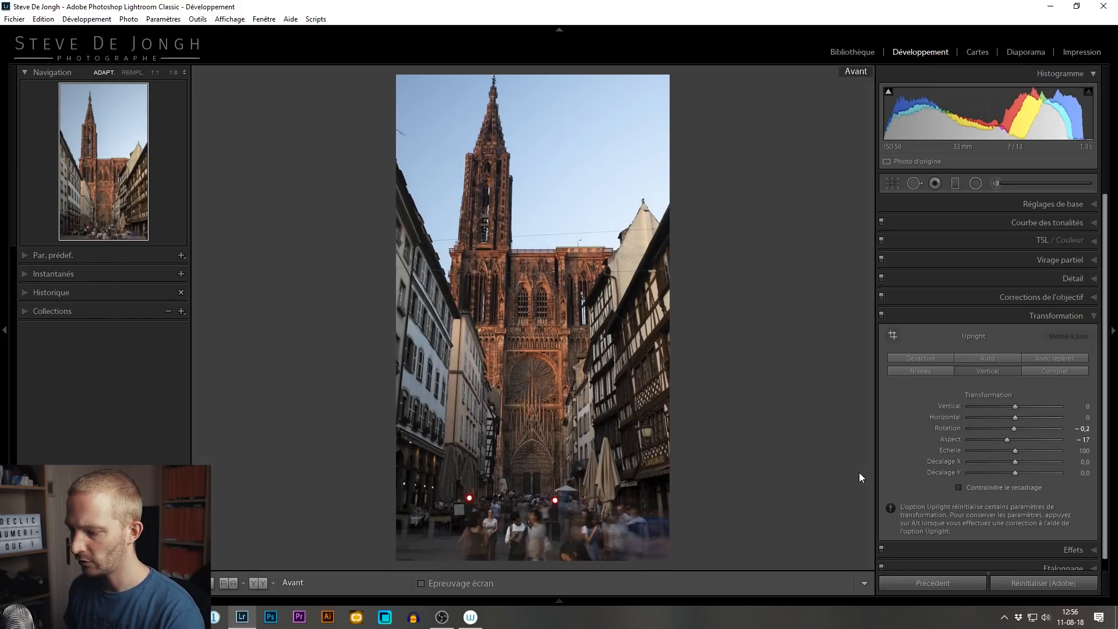
# Step: Compare the corrected cathedral photo with its original and inspect it up close from the spire down to the rose window
pyautogui.press('\\')
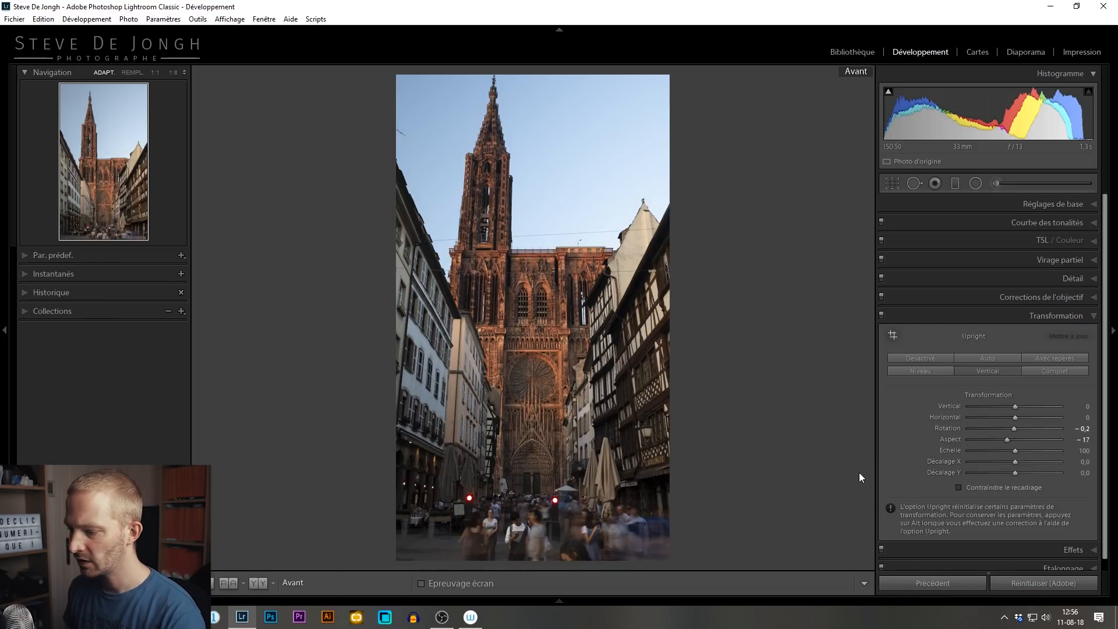
pyautogui.press('\\')
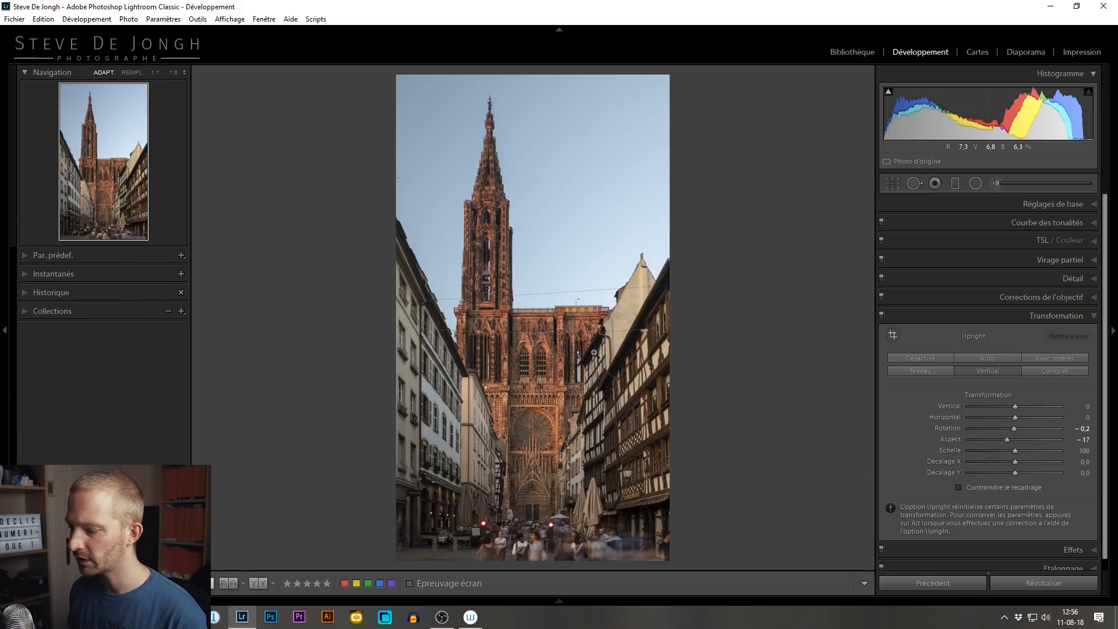
pyautogui.click(499, 170)
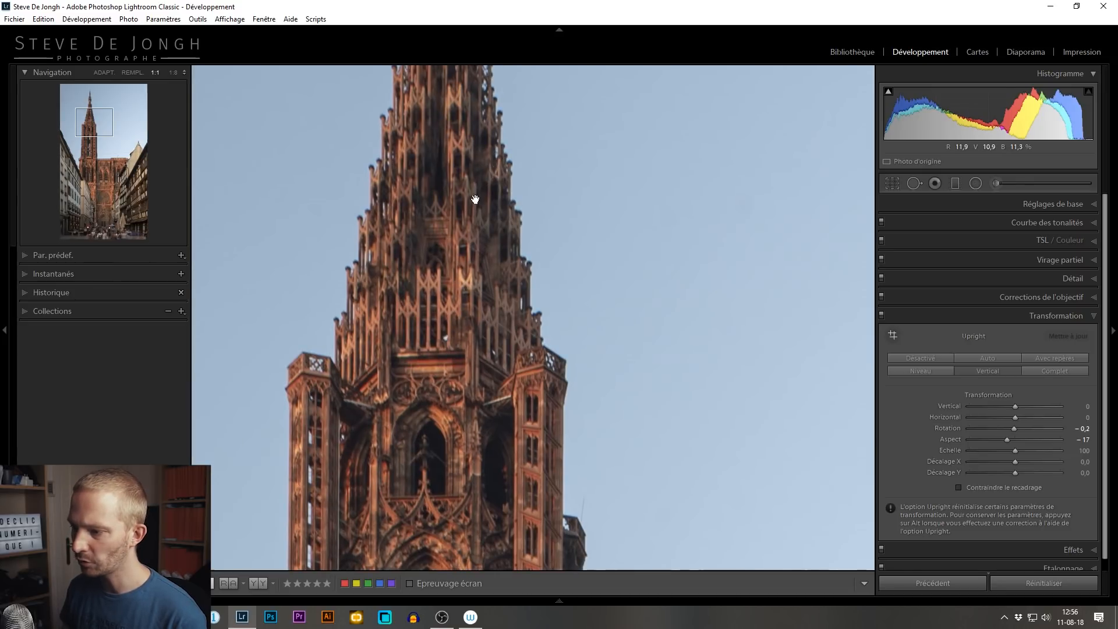
pyautogui.moveTo(469, 199); pyautogui.dragTo(479, 411)
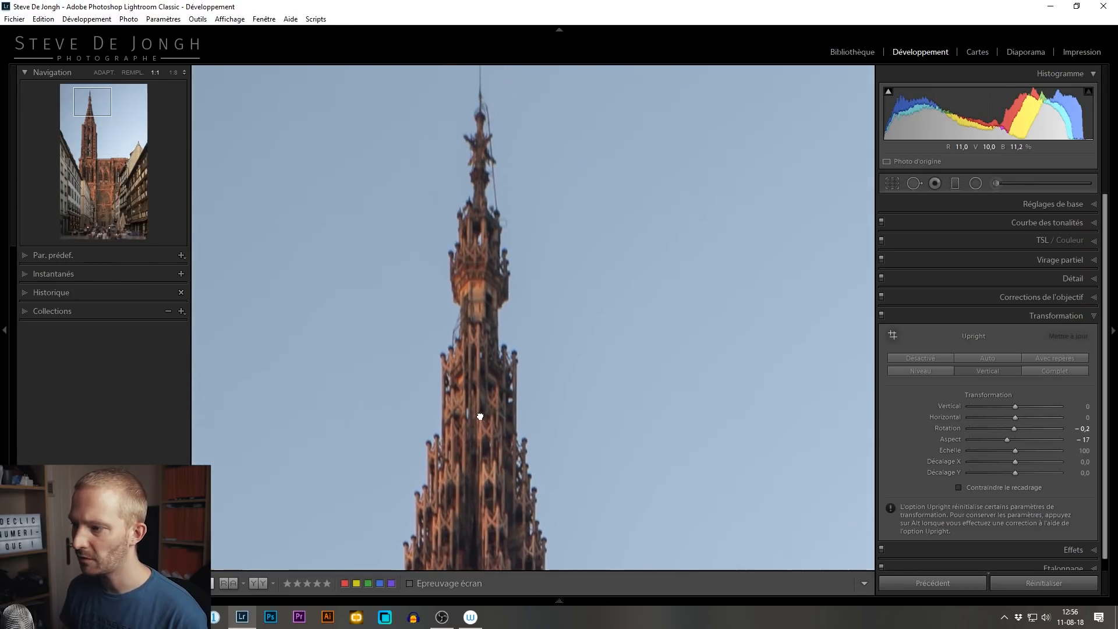
pyautogui.scroll(-10, 467, 119)
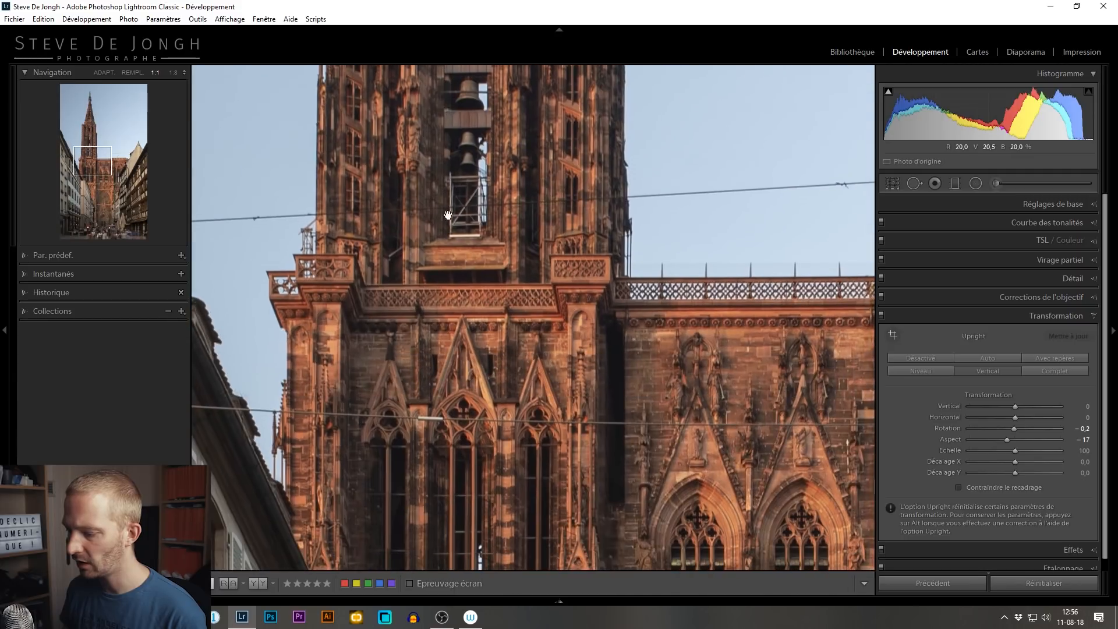
pyautogui.scroll(-5, 419, 134)
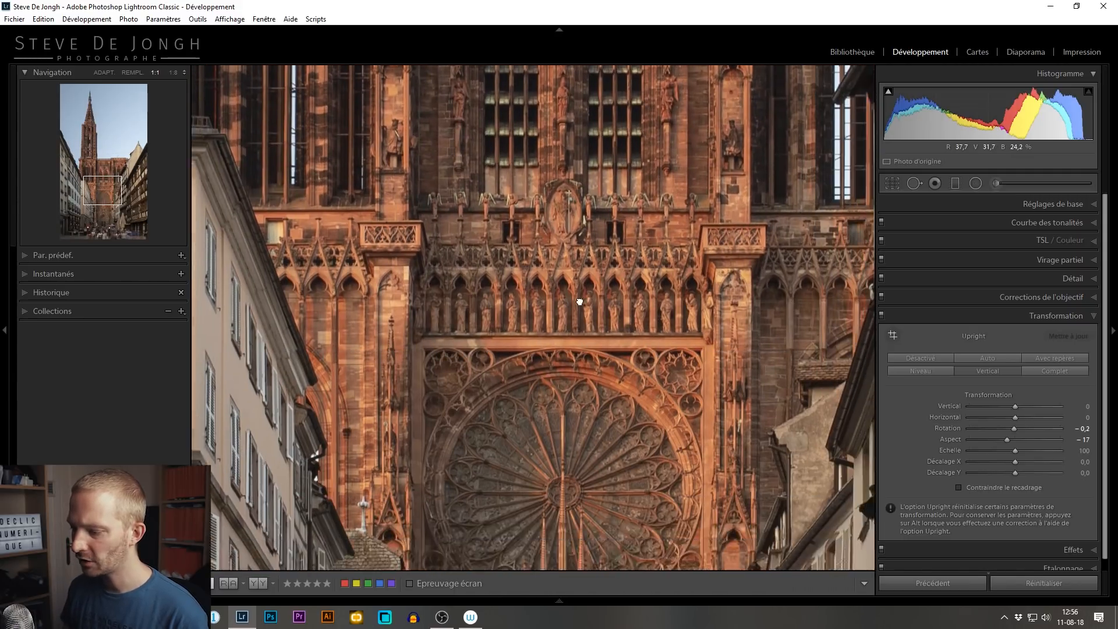
pyautogui.scroll(-5, 570, 274)
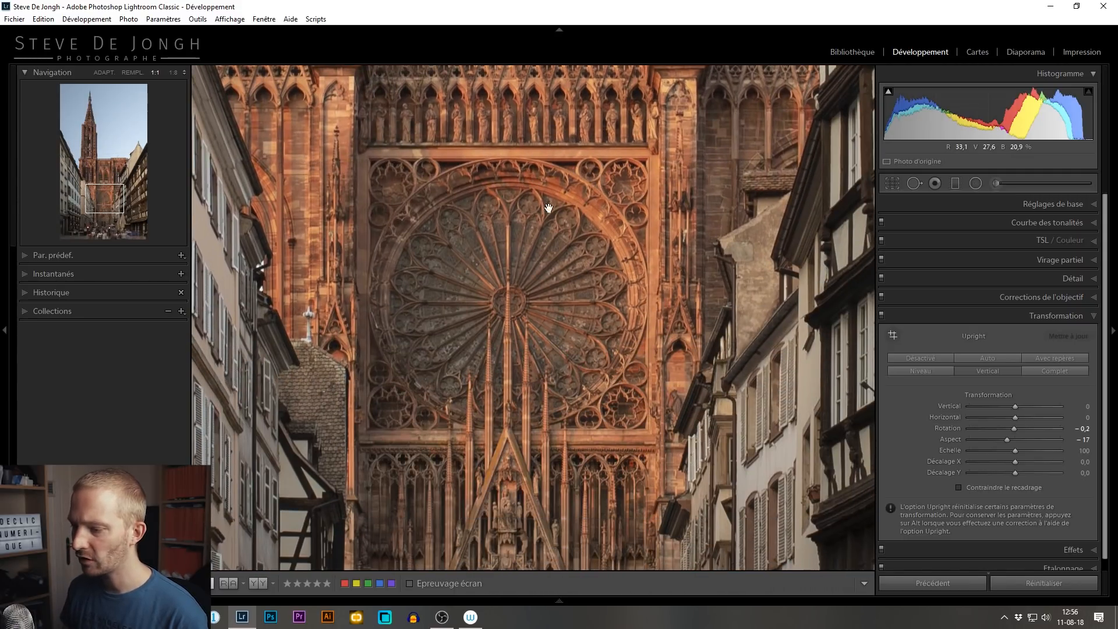
pyautogui.click(494, 236)
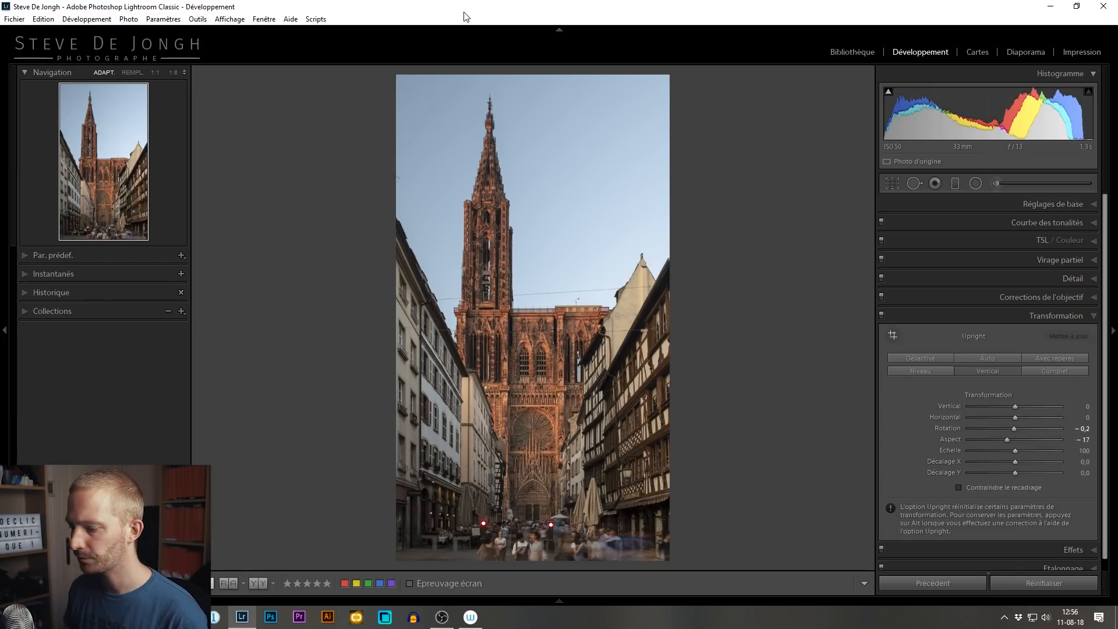
# Step: Switch to the staircase photo and inspect its sky up close
pyautogui.click(558, 600)
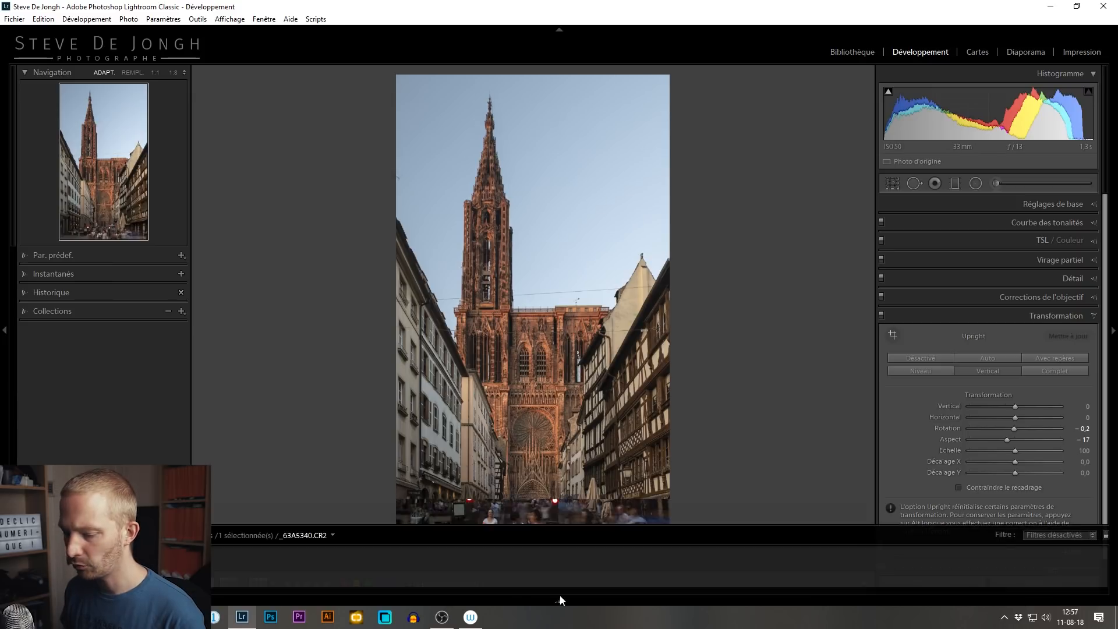
pyautogui.click(572, 557)
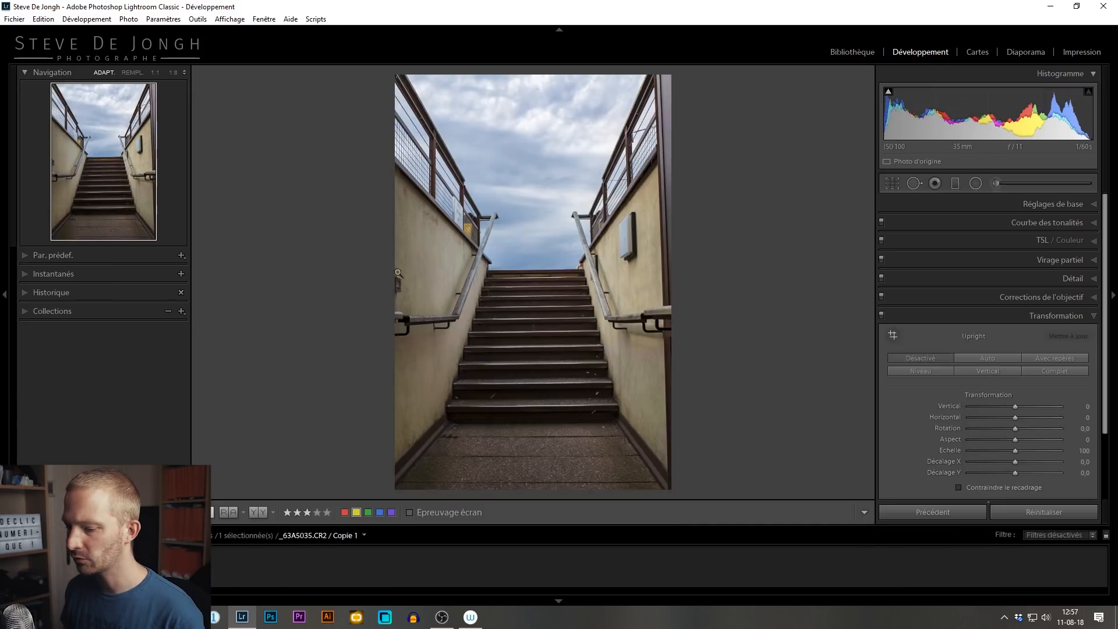
pyautogui.click(557, 601)
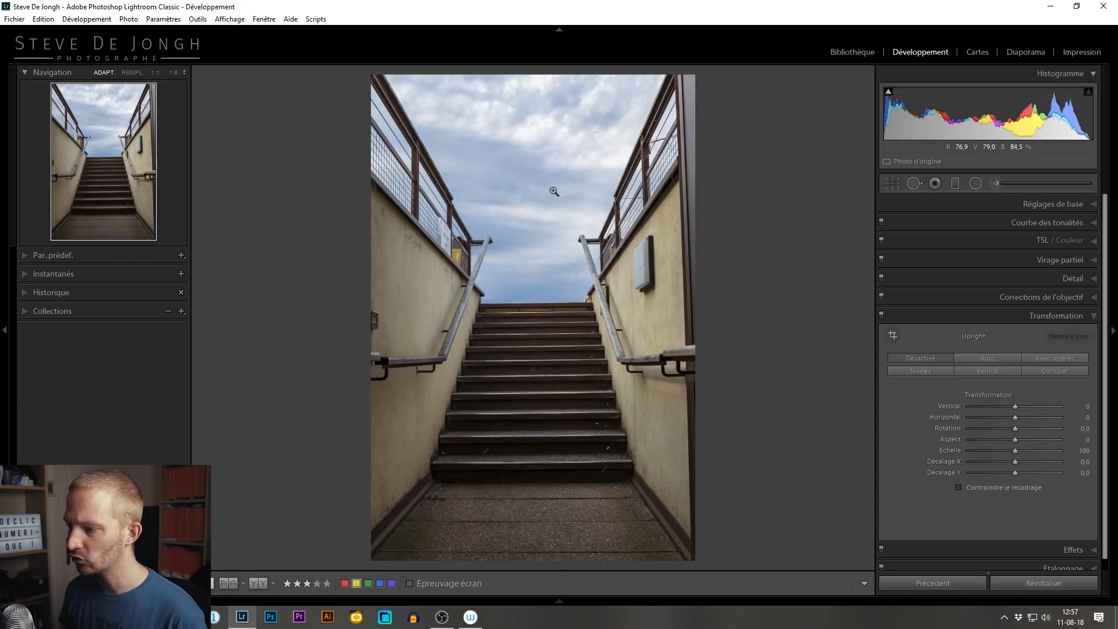
pyautogui.click(521, 89)
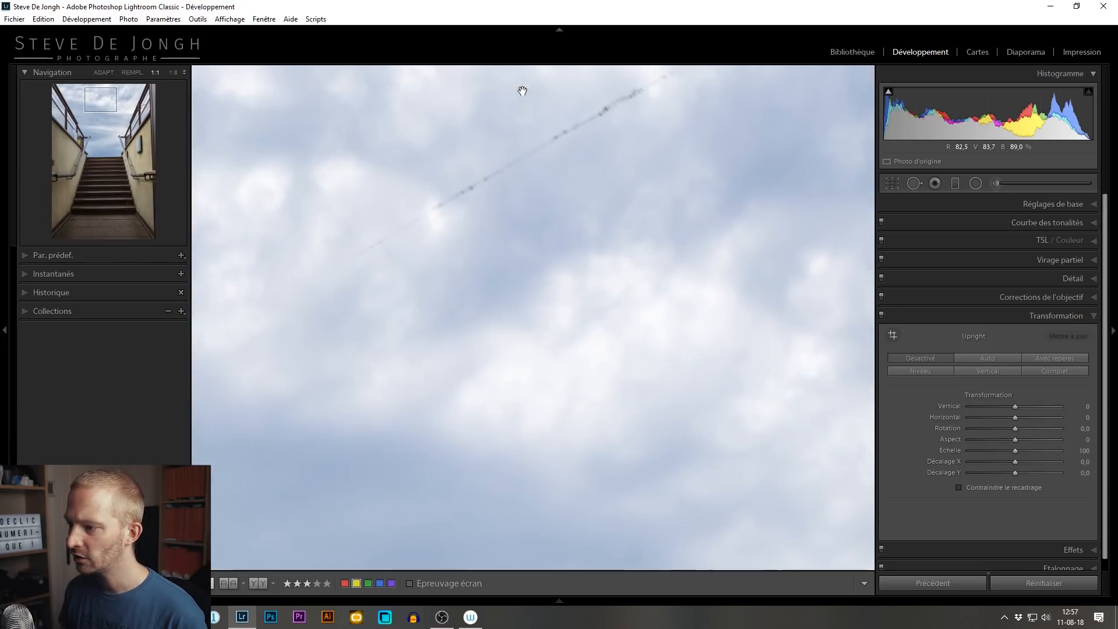
pyautogui.click(582, 138)
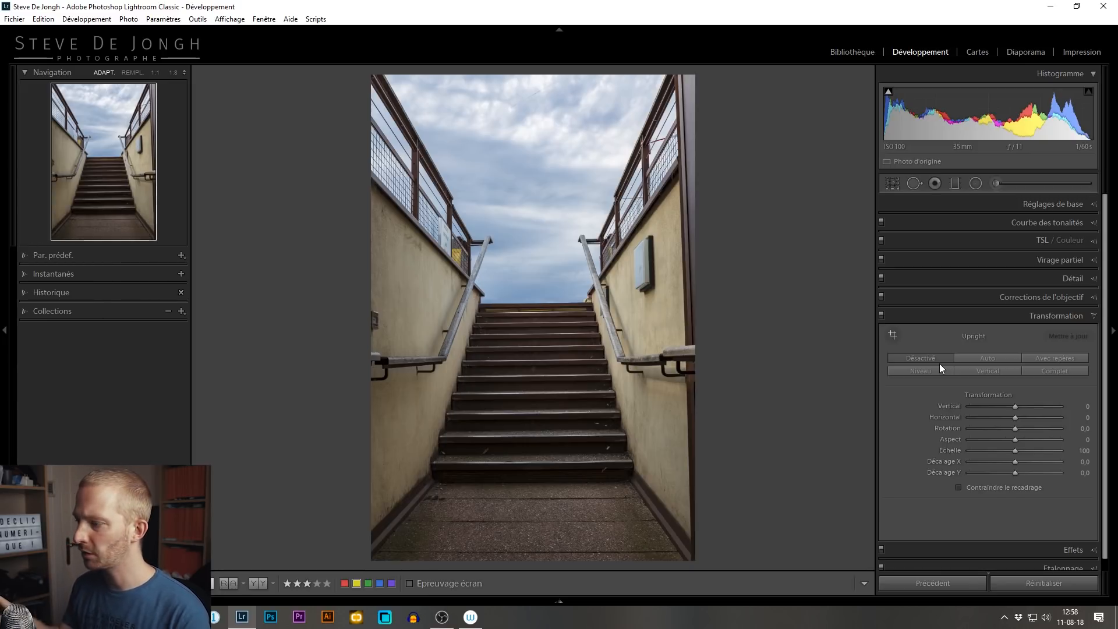
# Step: Correct the staircase photo manually with Vertical at -10, Horizontal at +7 and Rotation at +0.7
pyautogui.moveTo(1015, 425); pyautogui.dragTo(1015, 425)
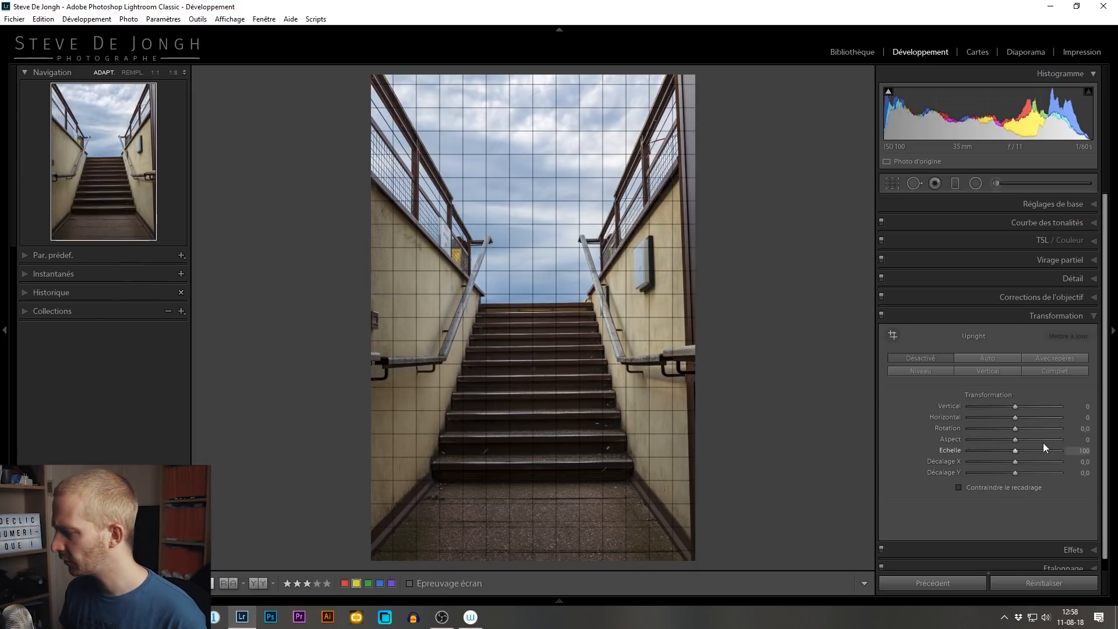
pyautogui.moveTo(1016, 405); pyautogui.dragTo(1009, 406)
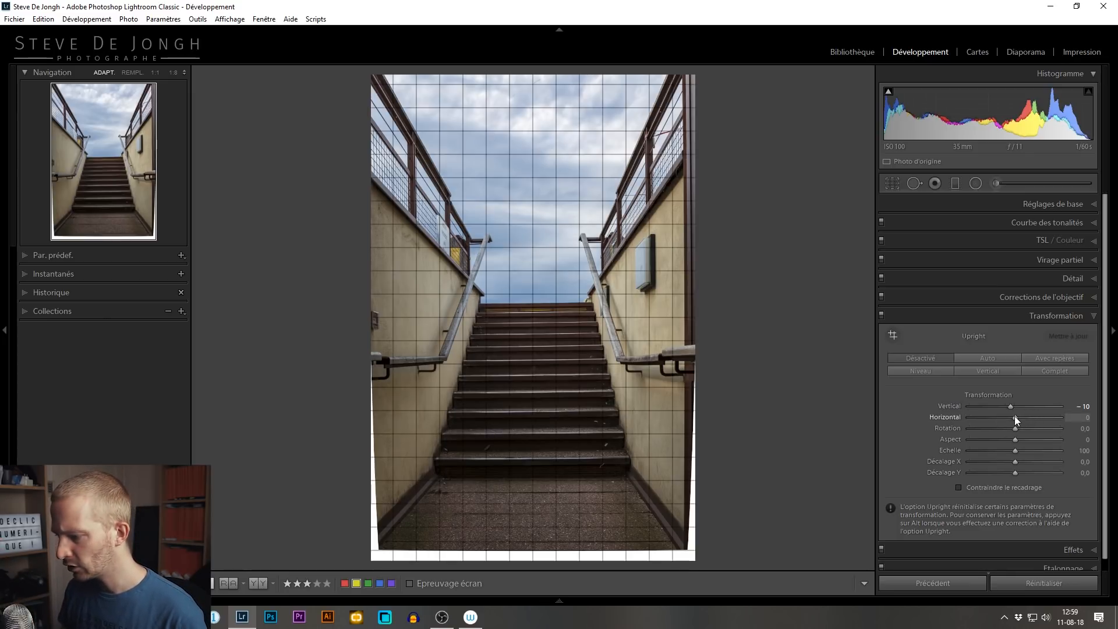
pyautogui.moveTo(1013, 416); pyautogui.dragTo(1015, 417)
pyautogui.moveTo(1014, 413); pyautogui.dragTo(1012, 405)
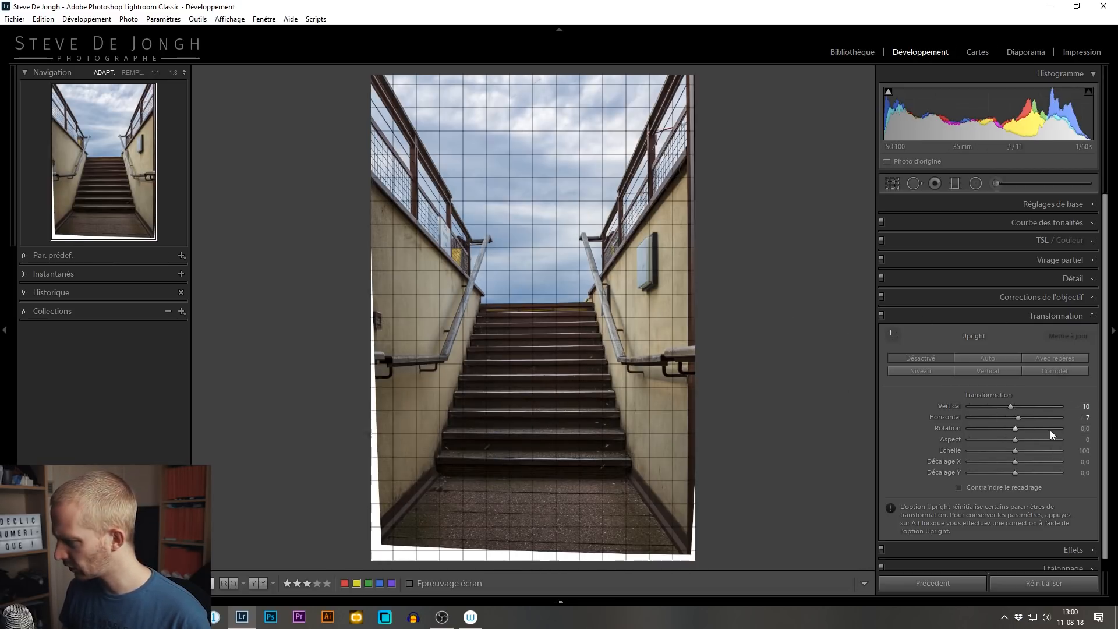
pyautogui.moveTo(1016, 428); pyautogui.dragTo(1018, 428)
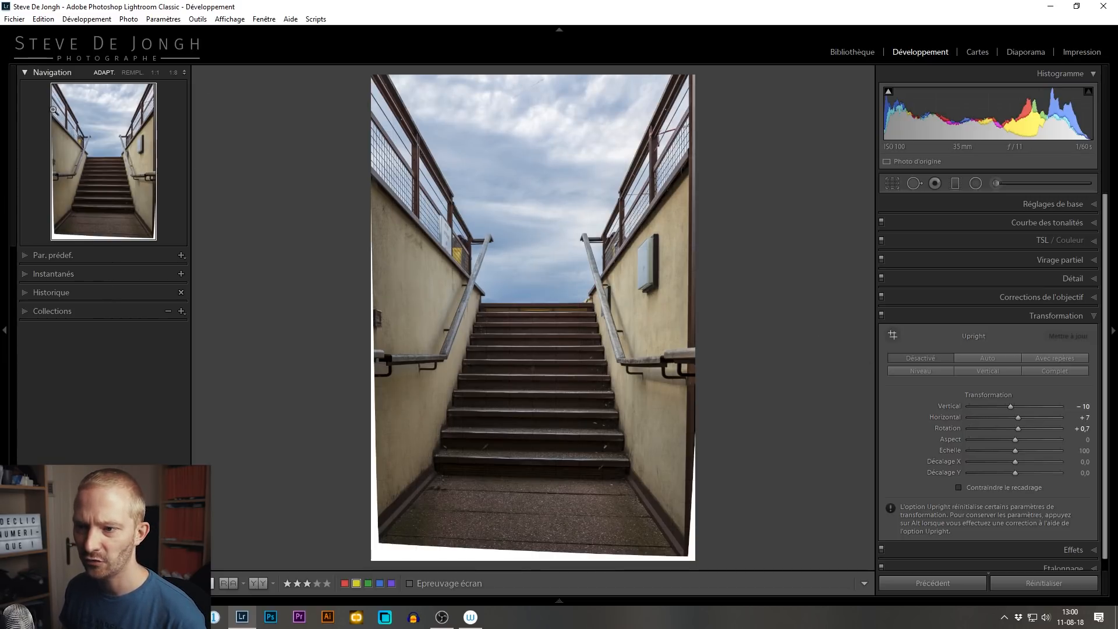
# Step: Crop the staircase photo slightly at its original aspect ratio to reduce the white edges, and apply the crop
pyautogui.click(896, 184)
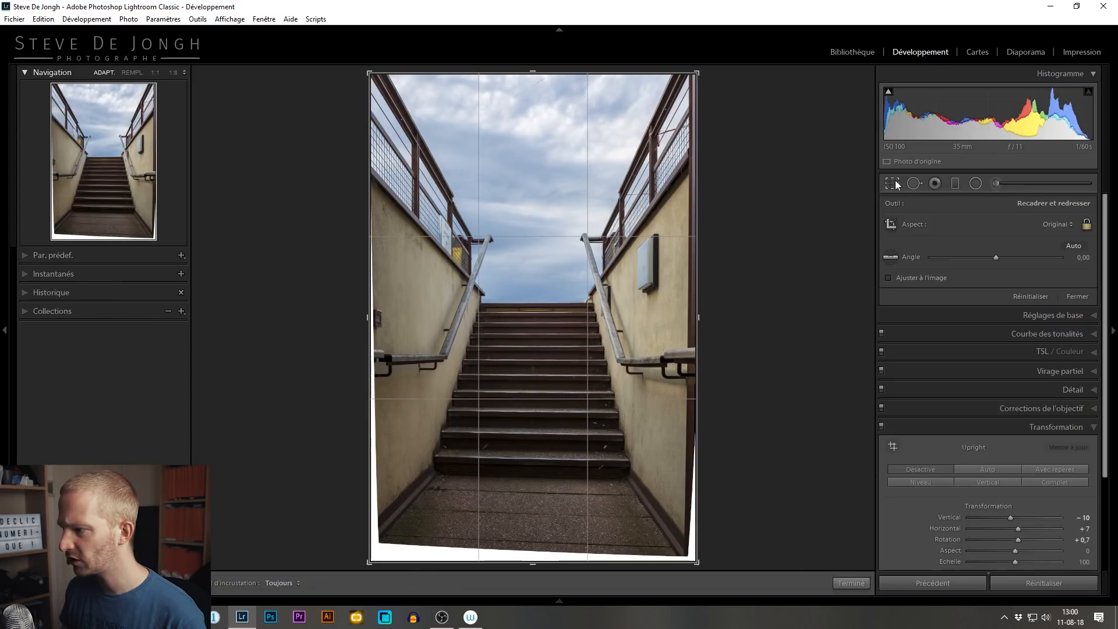
pyautogui.moveTo(694, 560); pyautogui.dragTo(690, 552)
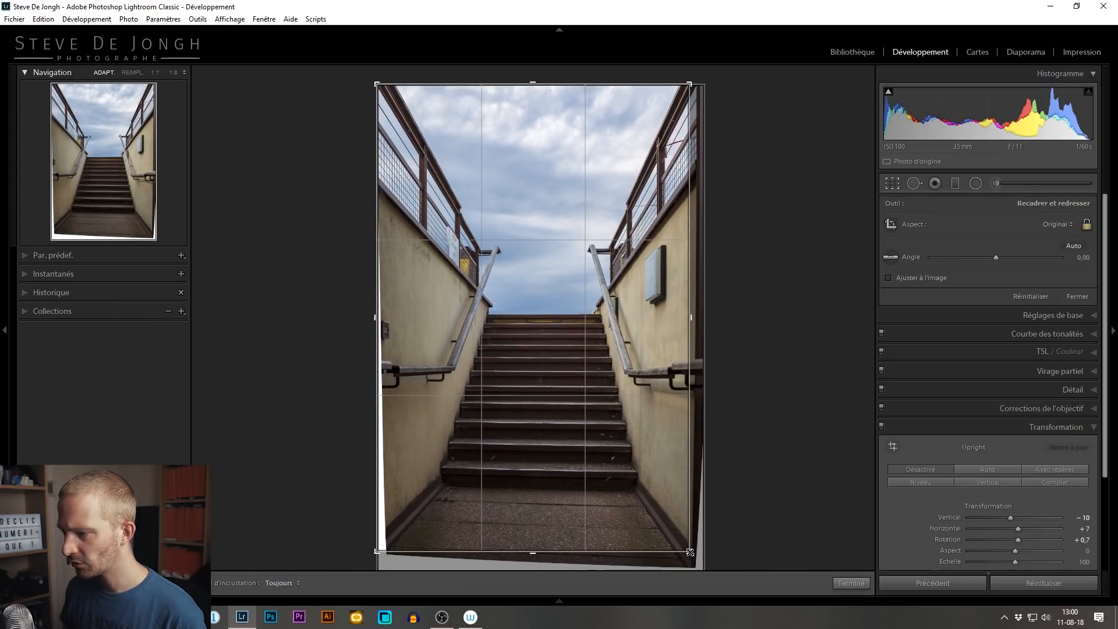
pyautogui.moveTo(541, 412); pyautogui.dragTo(539, 417)
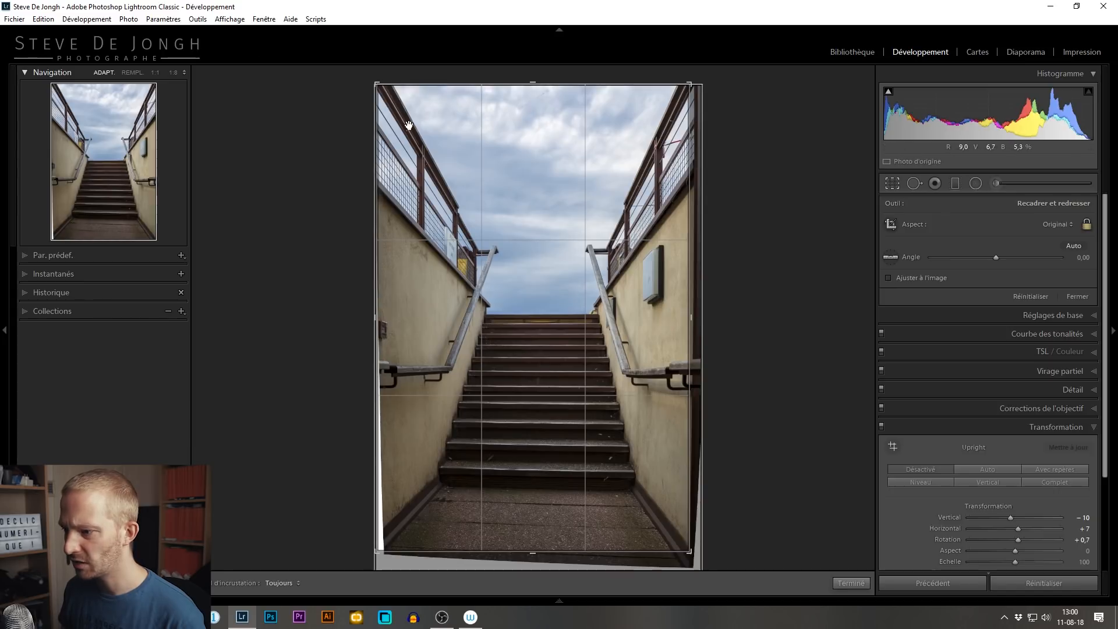
pyautogui.click(856, 582)
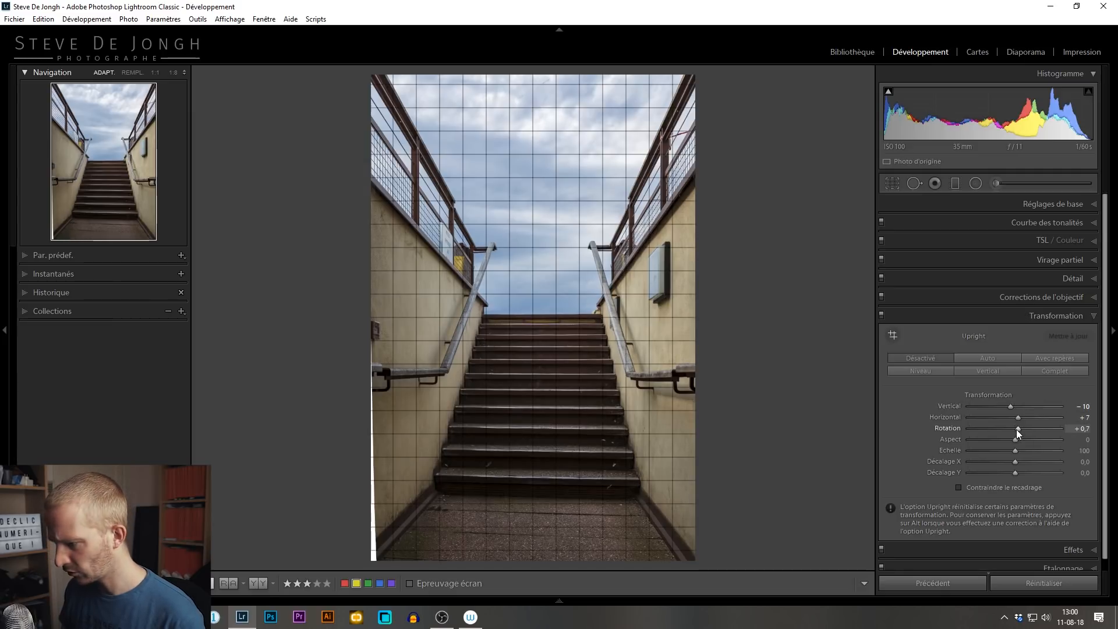
# Step: Refine the staircase photo's transformation with Rotation at +0.3 and Horizontal at -1
pyautogui.moveTo(1017, 430); pyautogui.dragTo(1017, 420)
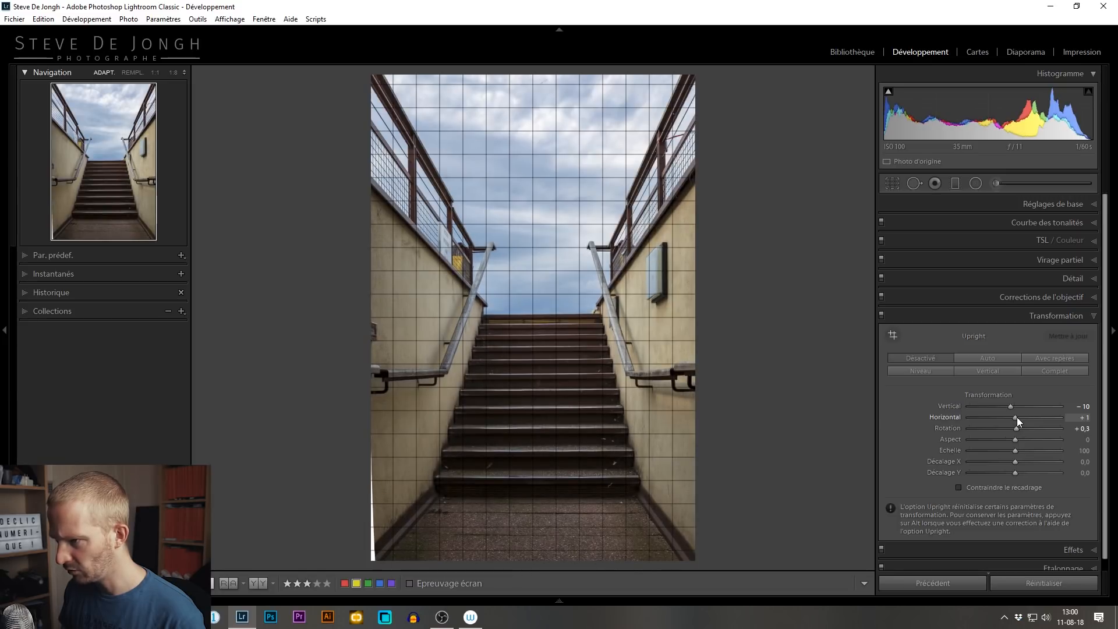
pyautogui.moveTo(1016, 417); pyautogui.dragTo(1015, 417)
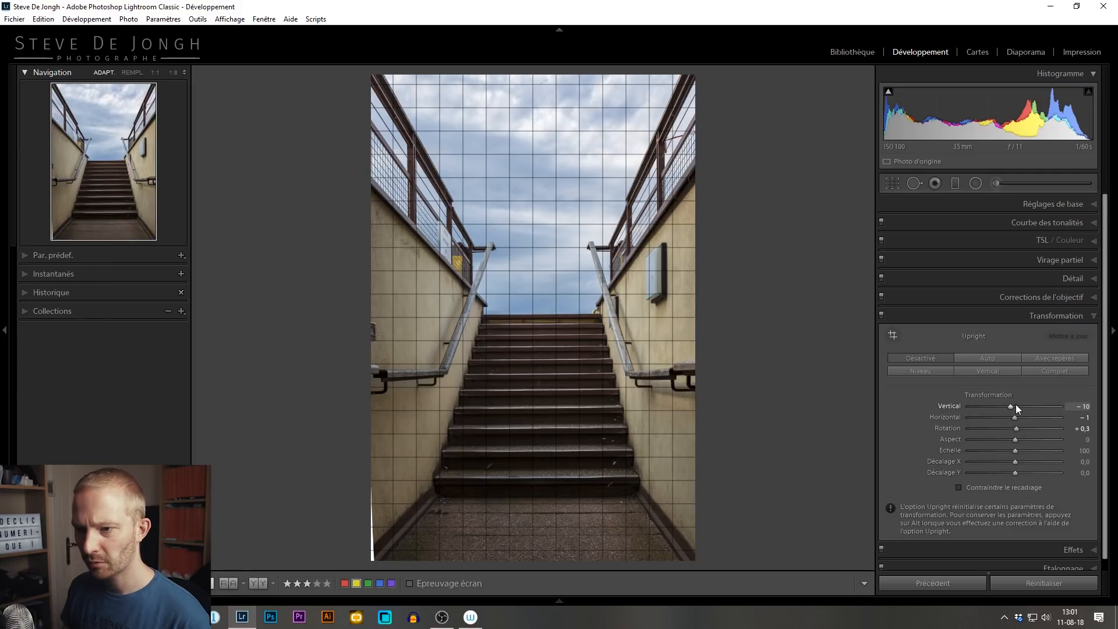
# Step: Tighten and centre the crop on the stairs to exclude the white edges, apply it and compare with the original
pyautogui.click(893, 183)
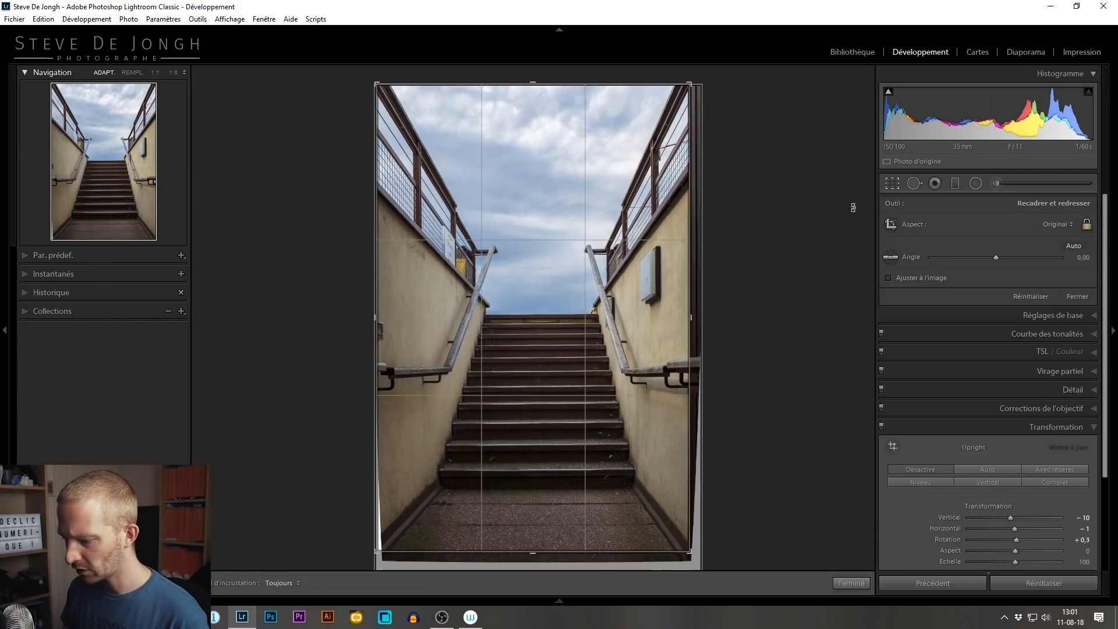
pyautogui.moveTo(531, 553); pyautogui.dragTo(539, 504)
pyautogui.moveTo(540, 390); pyautogui.dragTo(535, 385)
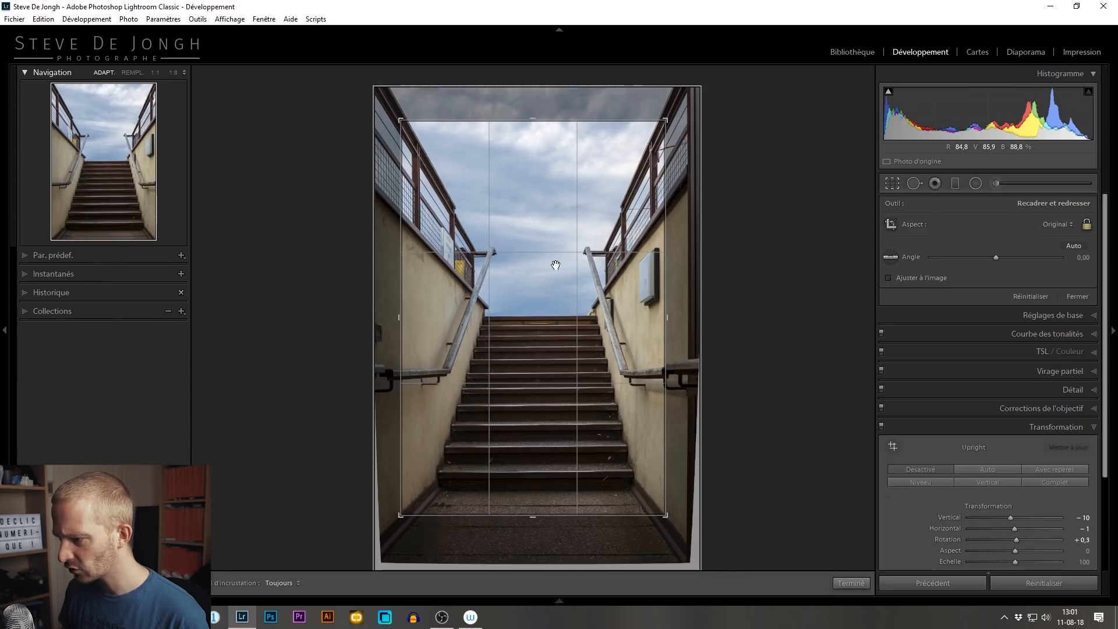
pyautogui.moveTo(533, 277); pyautogui.dragTo(527, 276)
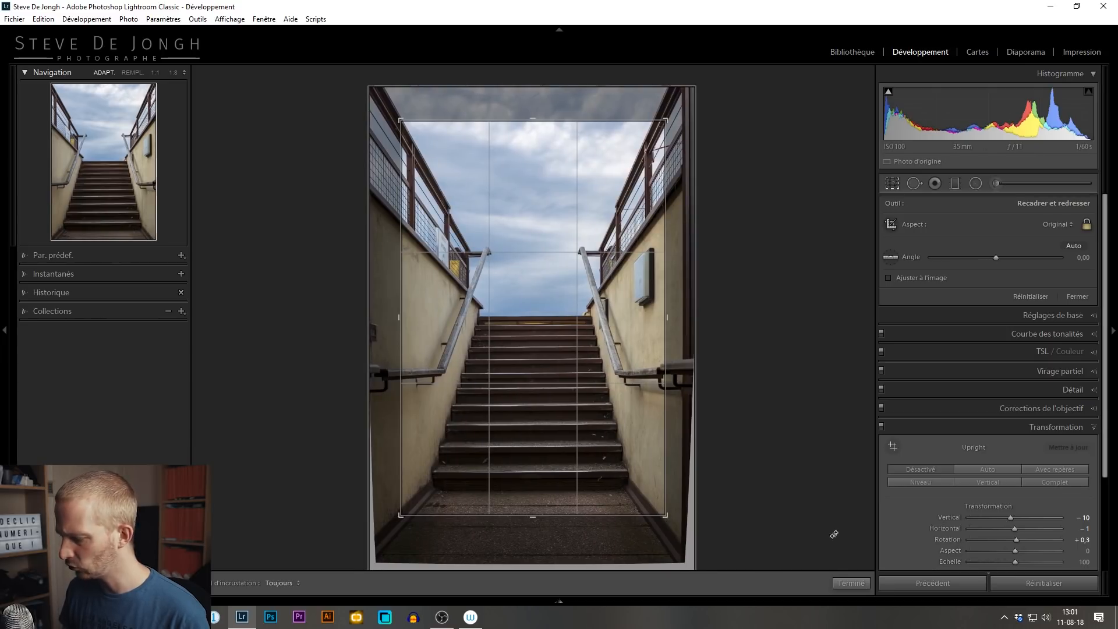
pyautogui.click(850, 581)
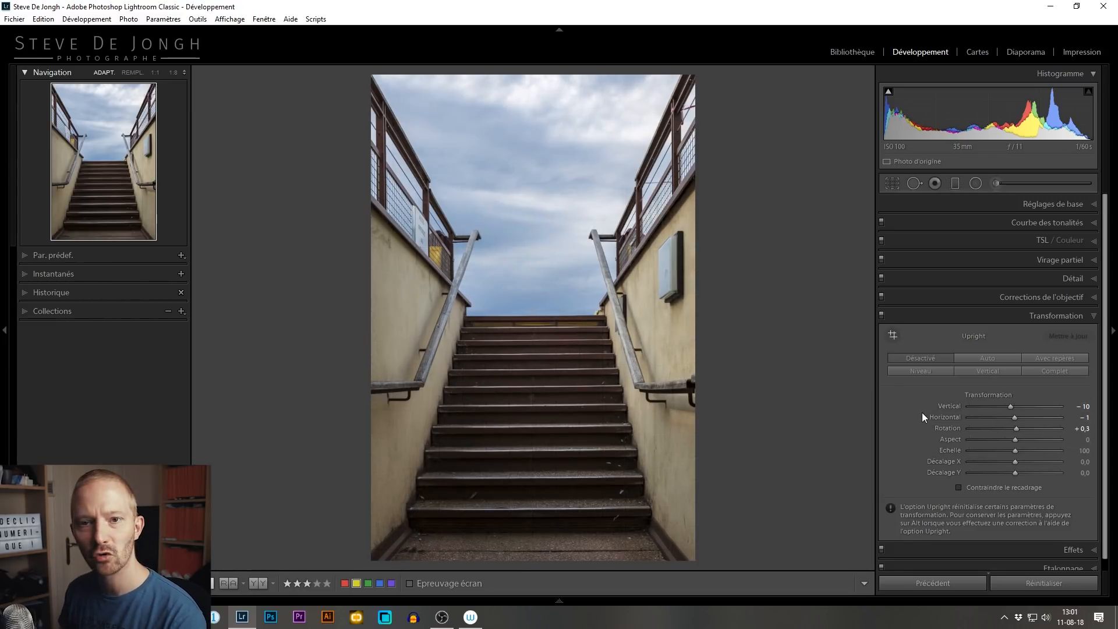
pyautogui.press('\\')
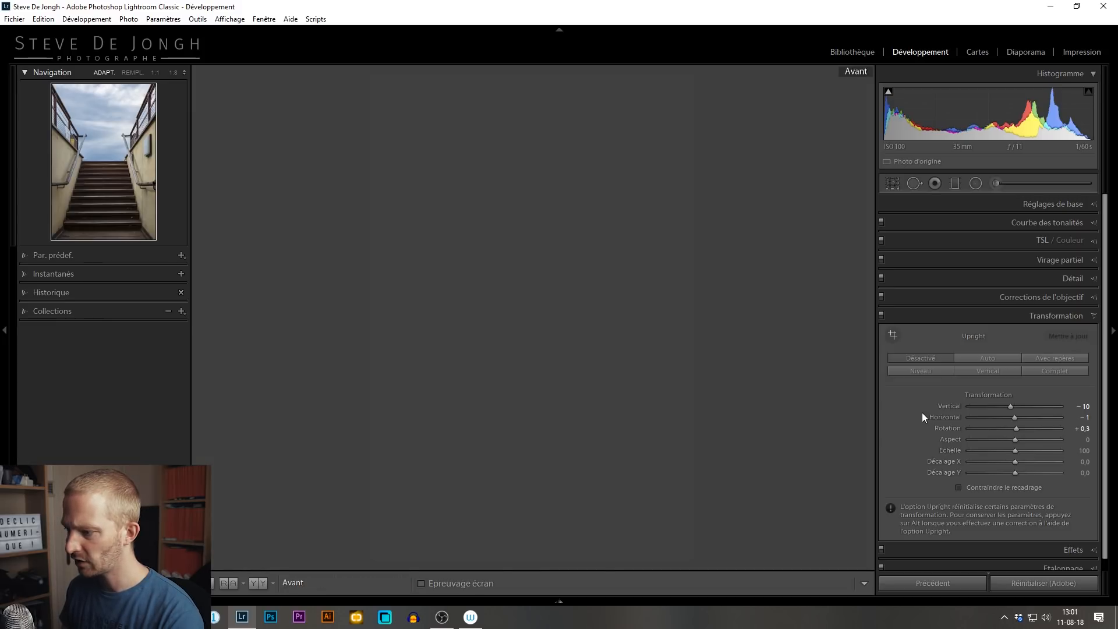
pyautogui.press('\\')
pyautogui.press('\\')
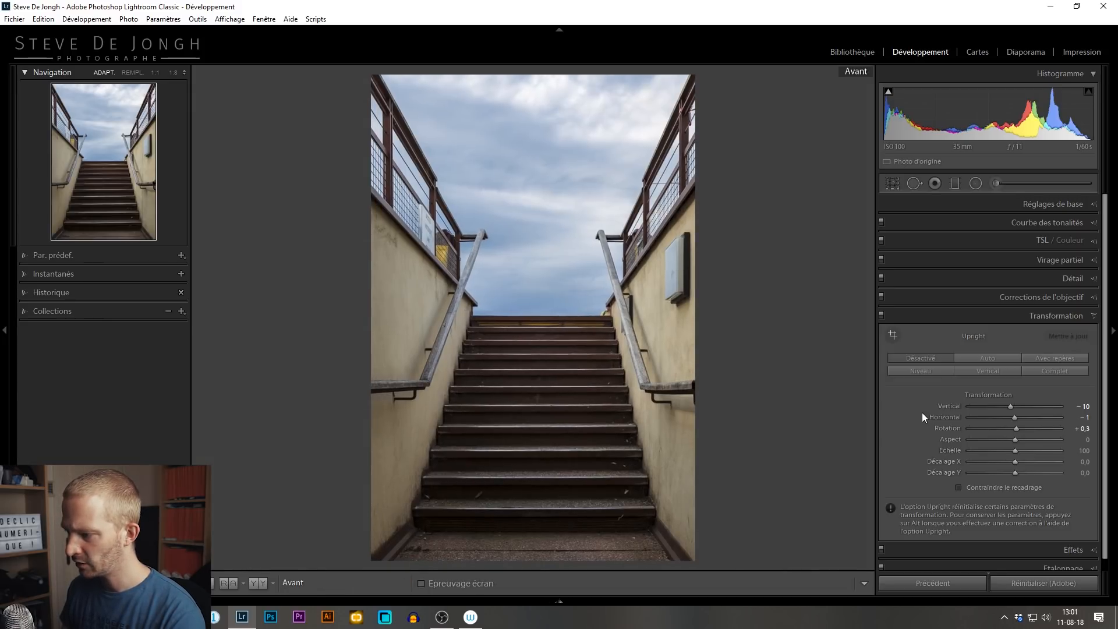
pyautogui.press('\\')
pyautogui.press('\\')
pyautogui.press('\\')
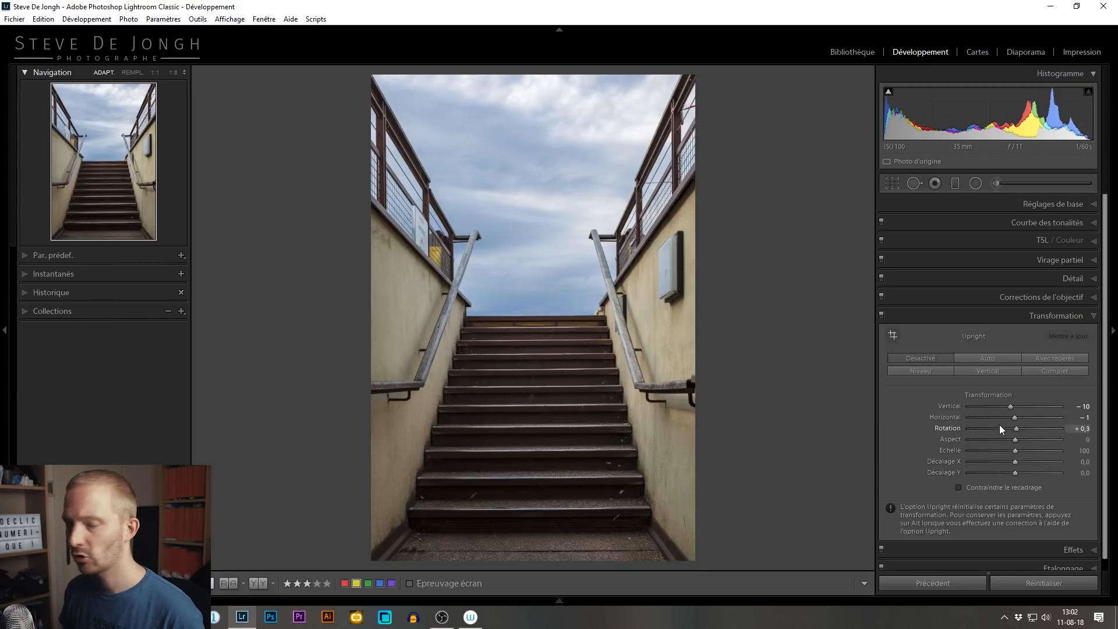
# Step: Try reducing the staircase photo's Scale, including down to 50, and reset it to 100
pyautogui.moveTo(997, 419)
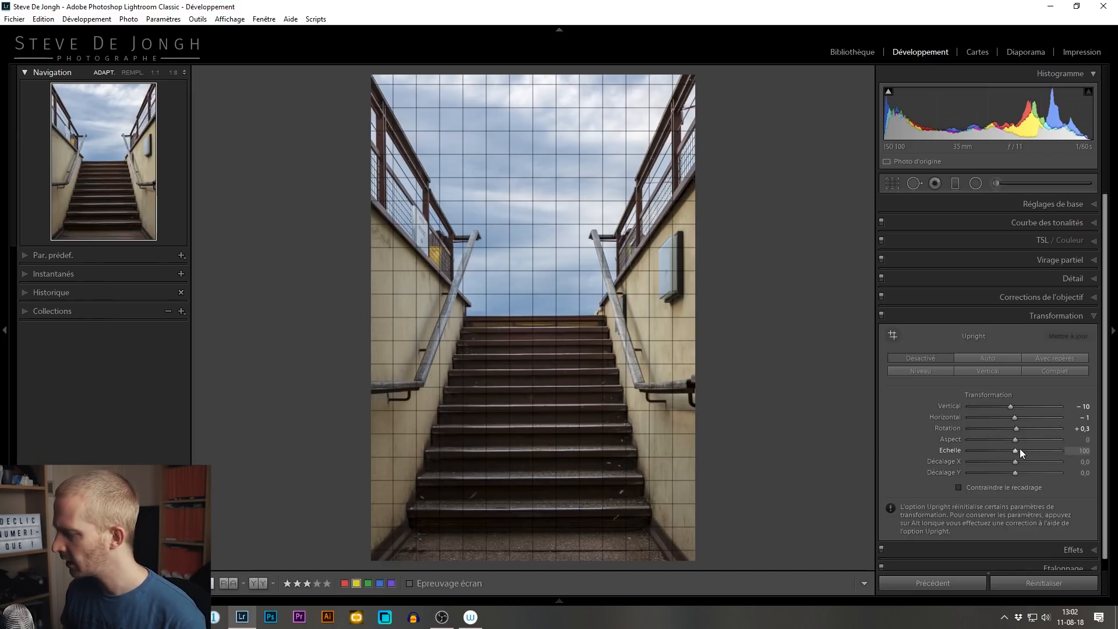
pyautogui.moveTo(1014, 450); pyautogui.dragTo(965, 443)
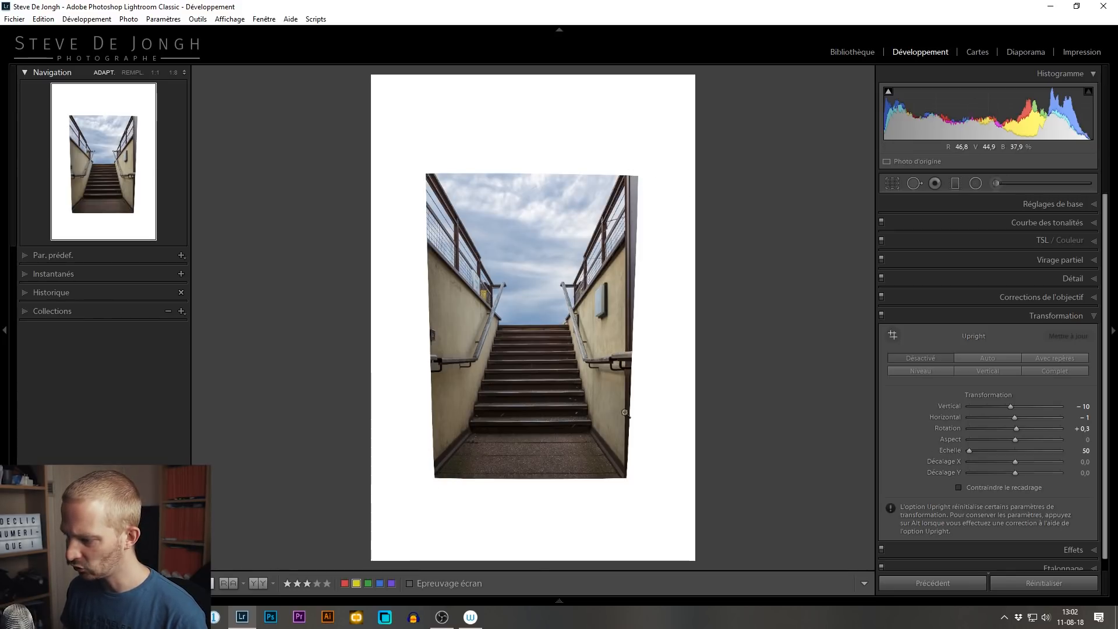
pyautogui.doubleClick(945, 449)
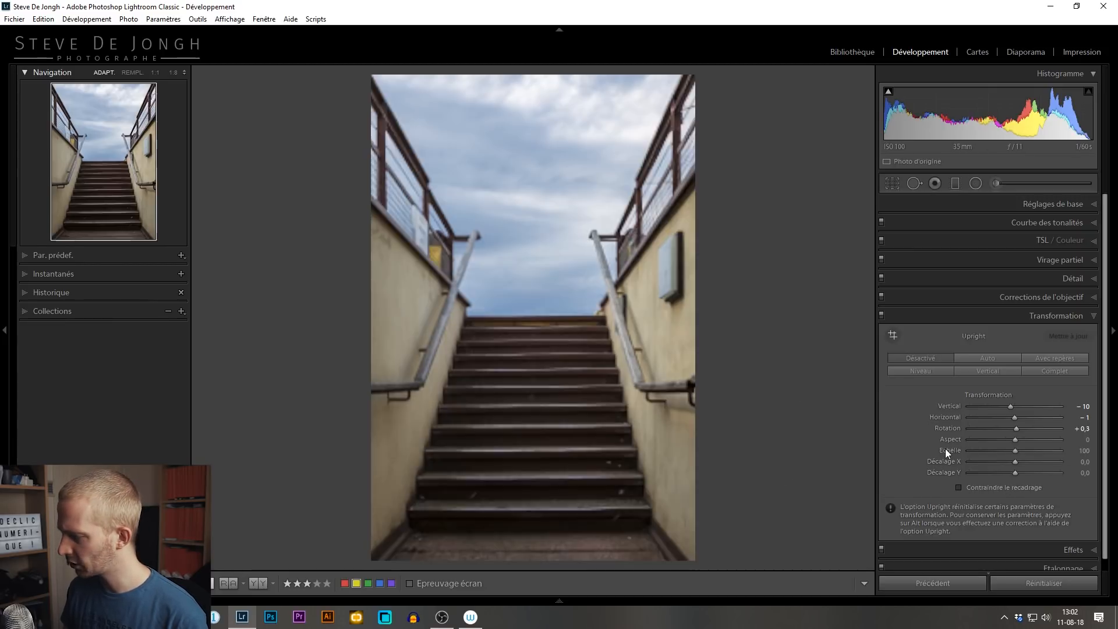
pyautogui.moveTo(1014, 450); pyautogui.dragTo(991, 448)
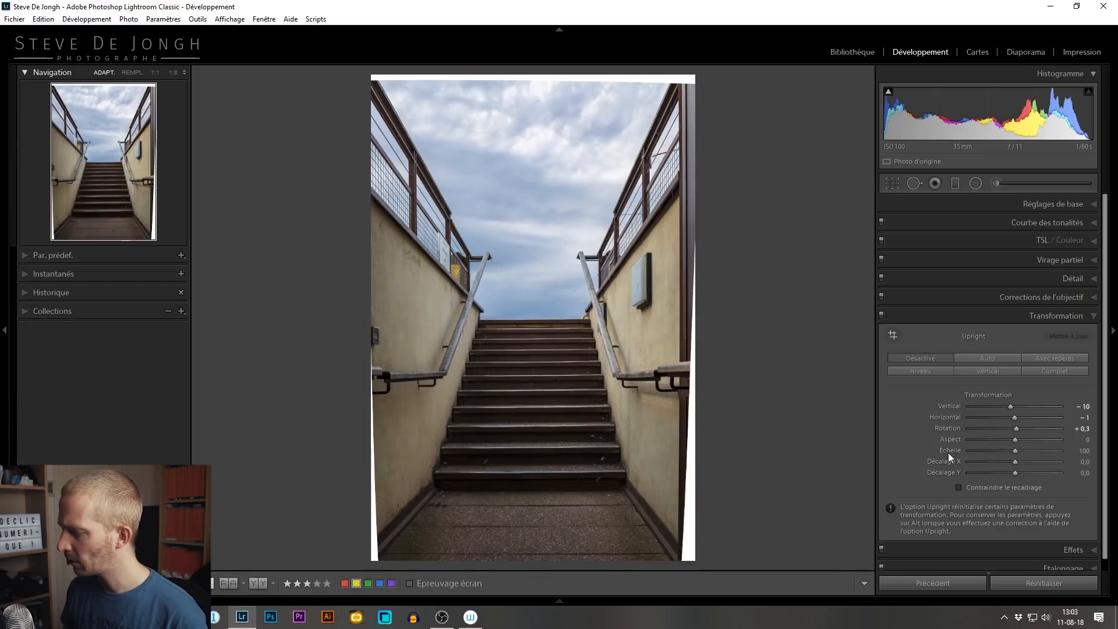
pyautogui.press('\\')
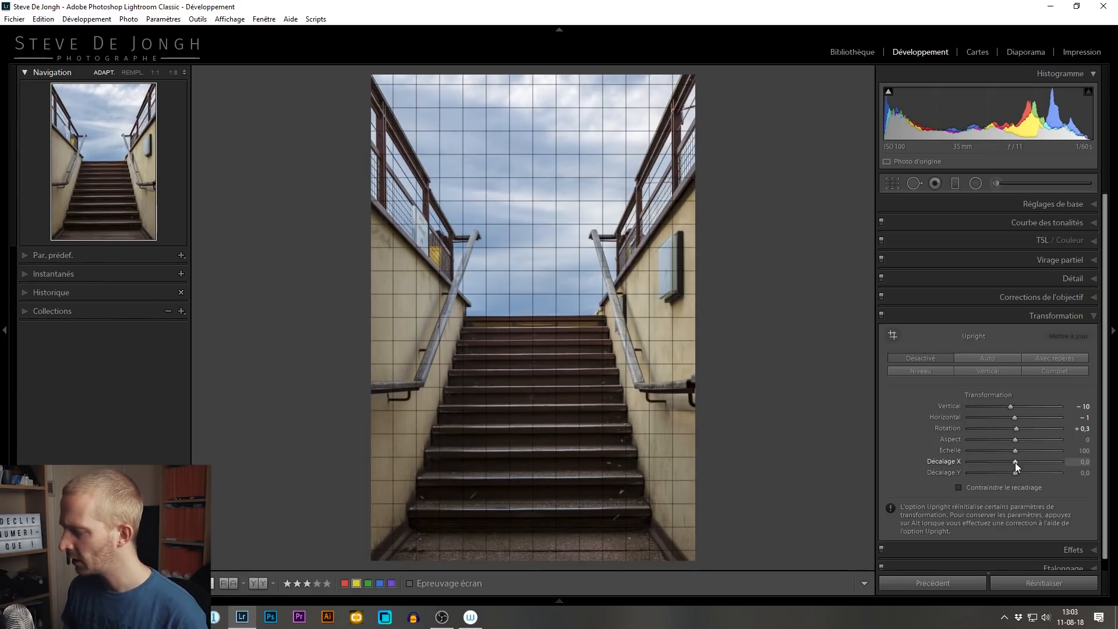
# Step: Try shifting the staircase photo with X Offset at -3.2 and with Y Offset, resetting each to 0.0
pyautogui.moveTo(1016, 461); pyautogui.dragTo(1014, 461)
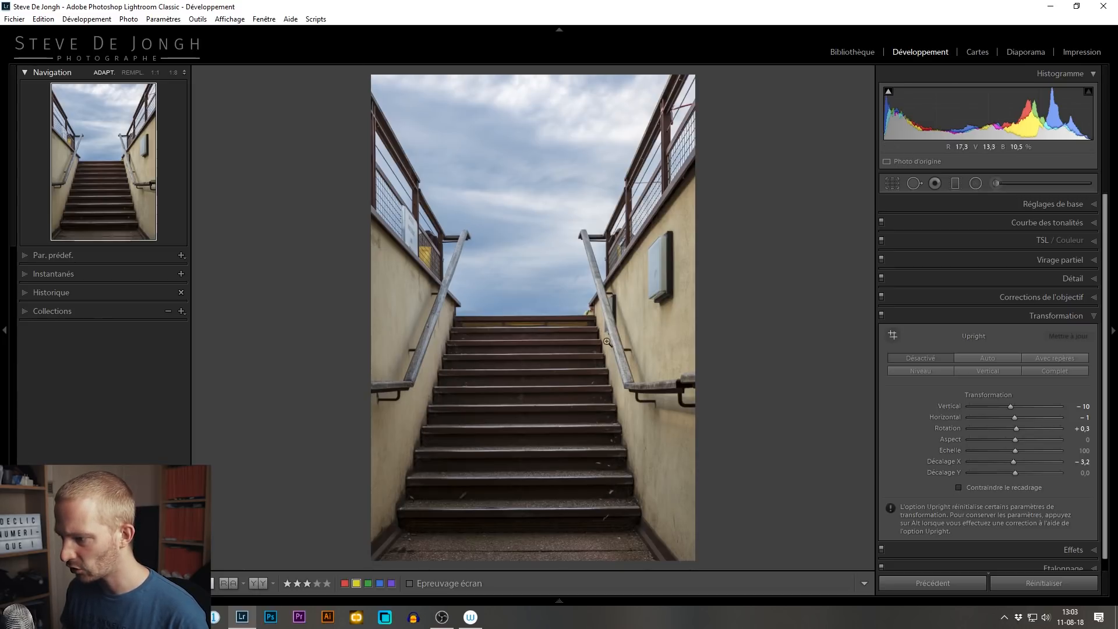
pyautogui.doubleClick(942, 460)
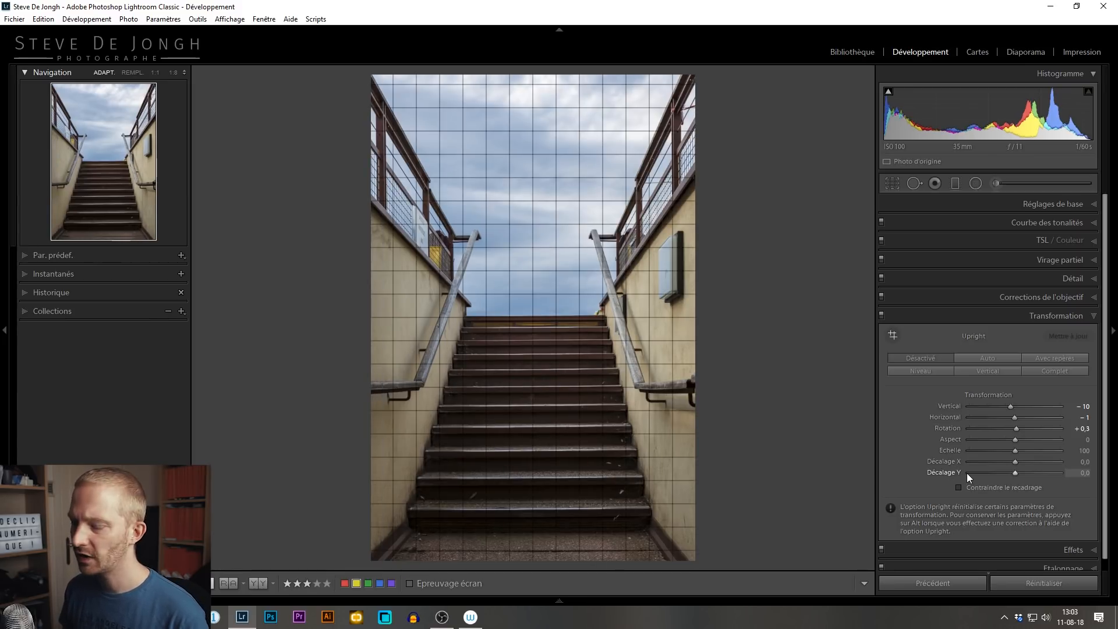
pyautogui.moveTo(1018, 473); pyautogui.dragTo(1014, 473)
pyautogui.doubleClick(1014, 472)
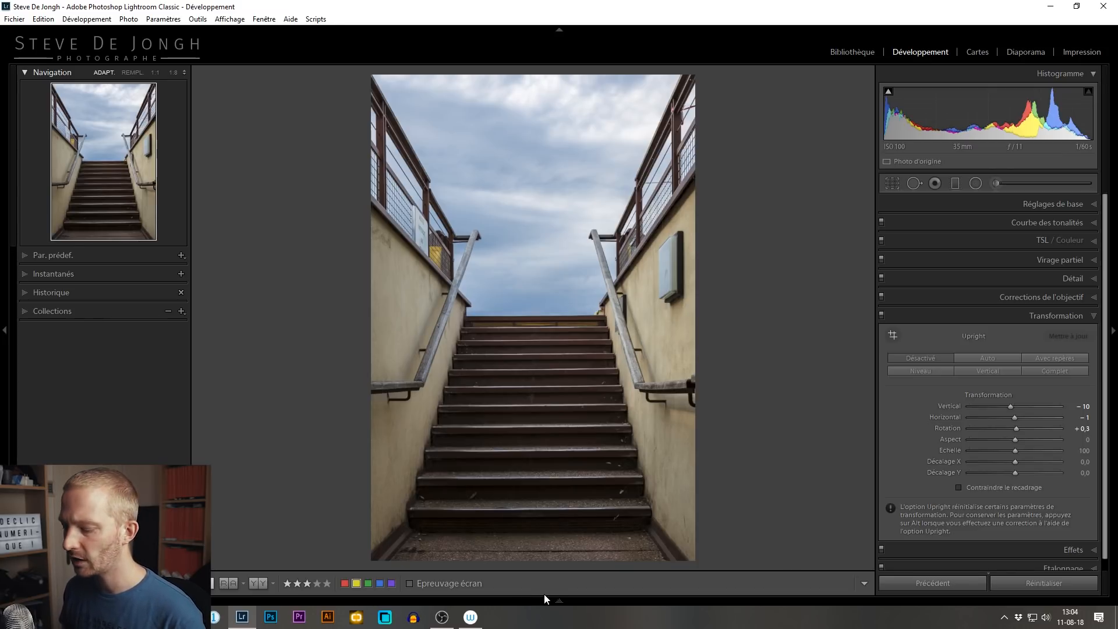
# Step: Open the cathedral interior photo for correction and activate the Guided Upright tool
pyautogui.moveTo(558, 602)
pyautogui.click(276, 581)
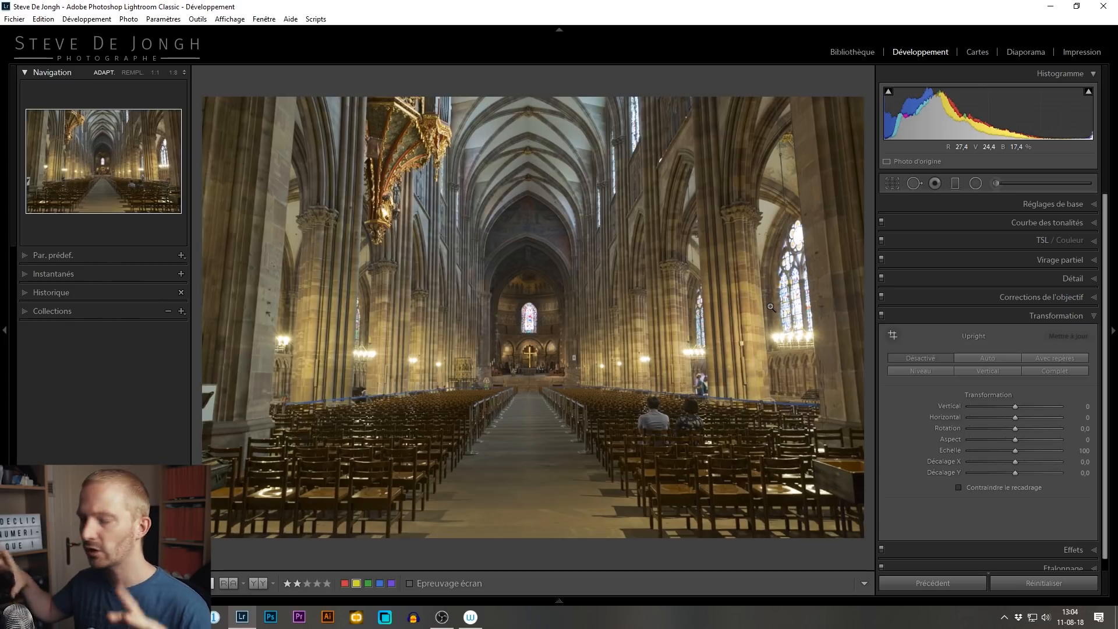
pyautogui.click(1052, 357)
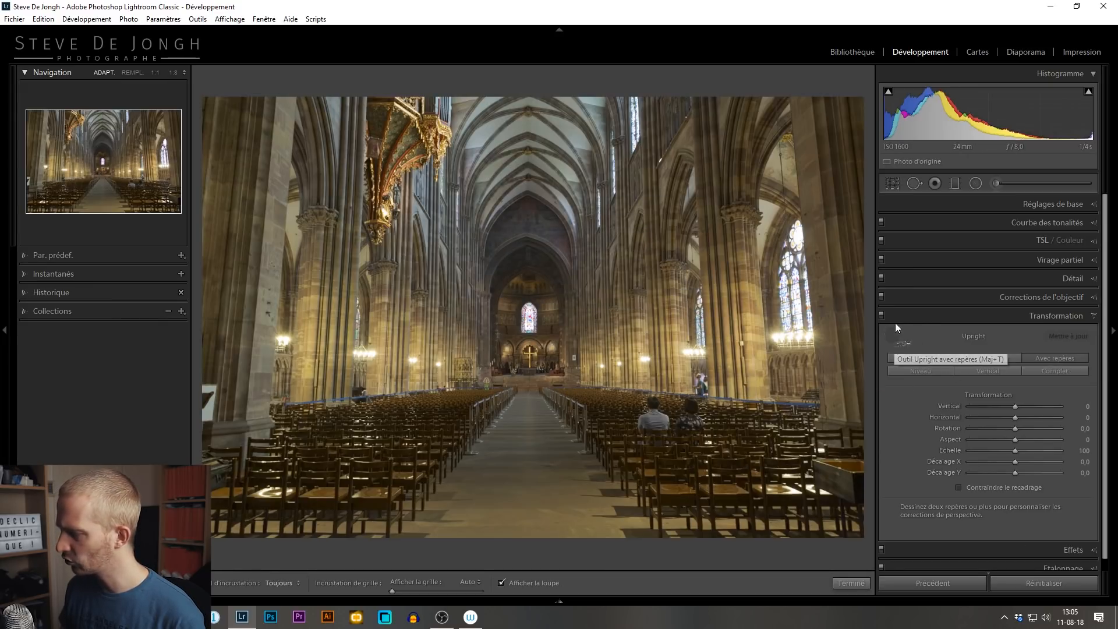
pyautogui.click(894, 336)
pyautogui.click(893, 338)
pyautogui.click(893, 337)
pyautogui.click(893, 337)
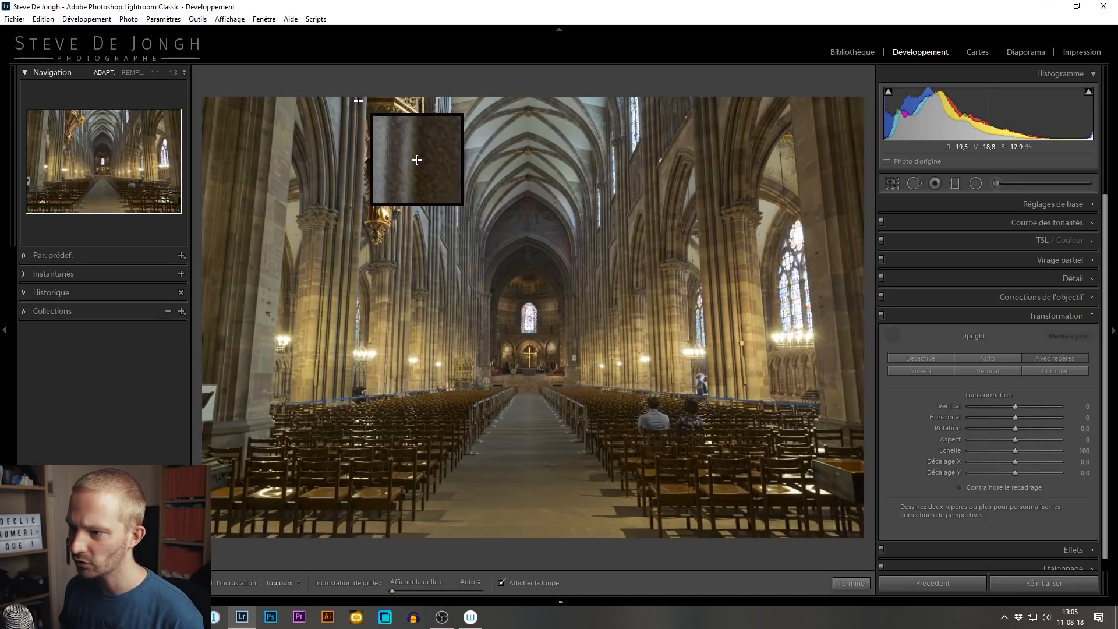
# Step: Draw two vertical Upright guides along columns on the left and right sides of the cathedral nave
pyautogui.moveTo(357, 101)
pyautogui.mouseDown()
pyautogui.moveTo(365, 268)
pyautogui.moveTo(363, 247)
pyautogui.mouseUp()
pyautogui.moveTo(353, 300); pyautogui.dragTo(342, 395)
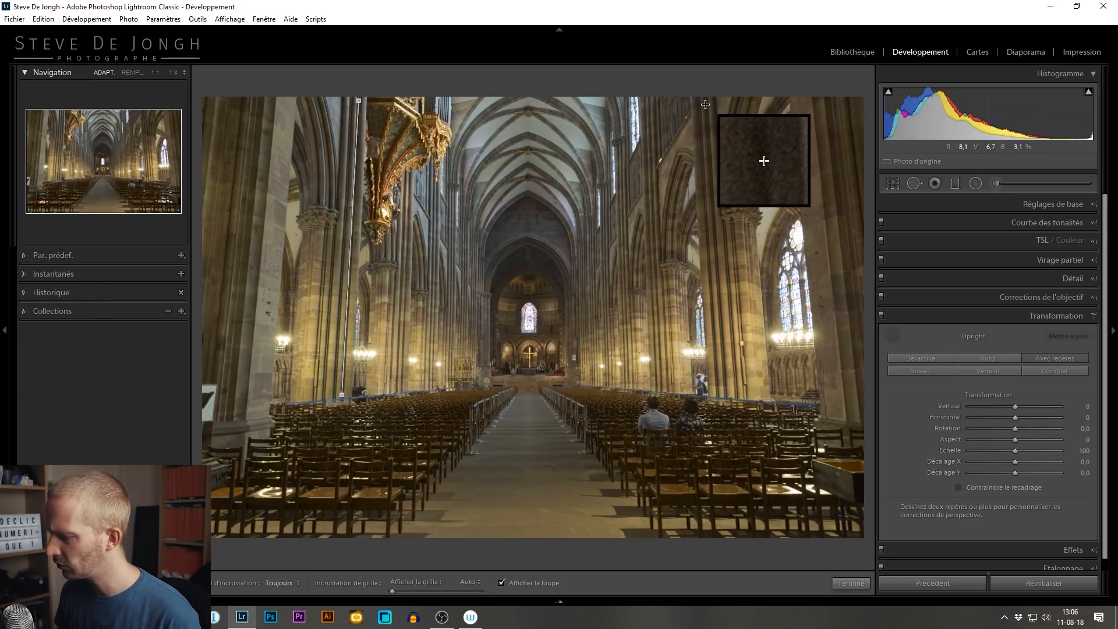
pyautogui.moveTo(721, 362); pyautogui.dragTo(725, 397)
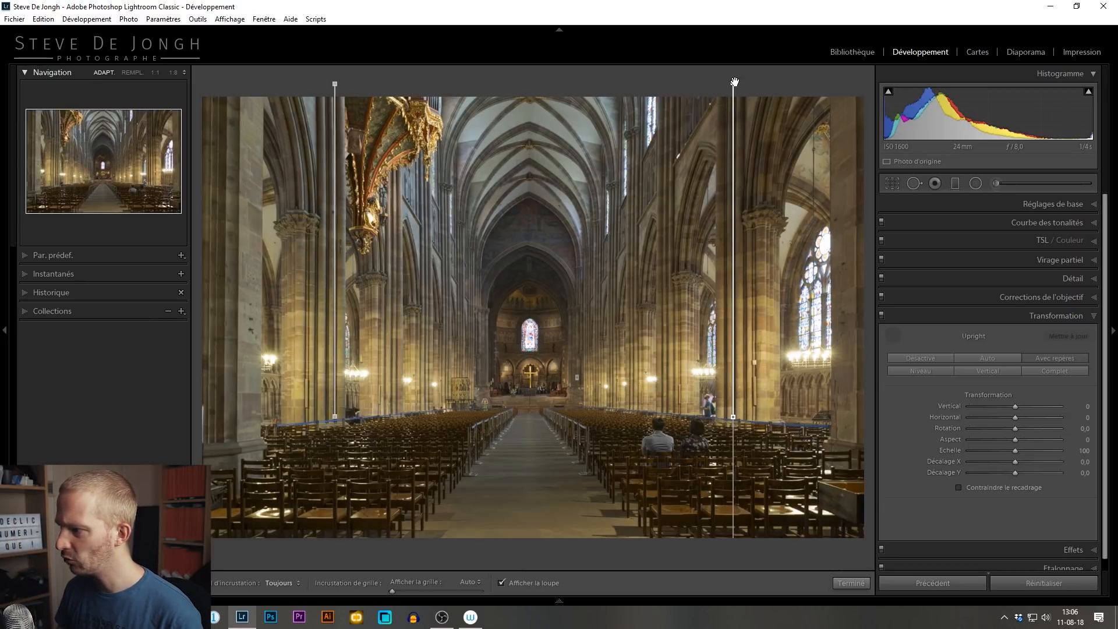
# Step: Try moving the upper end of the right vertical guide inward, and undo that guide change
pyautogui.moveTo(734, 82); pyautogui.dragTo(611, 122)
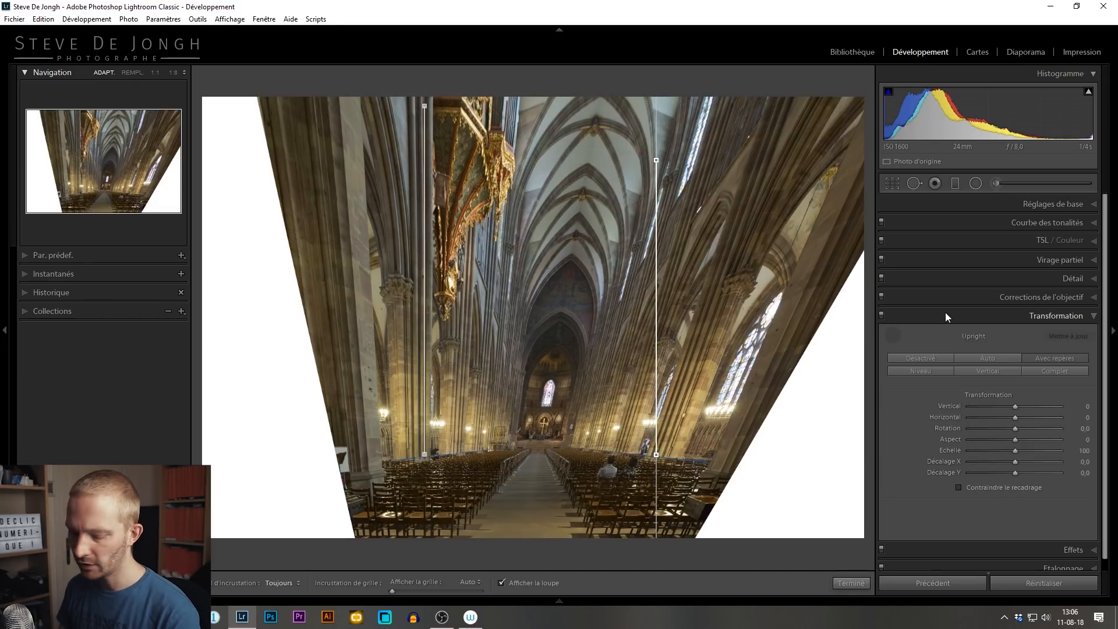
pyautogui.hotkey('ctrl', 'z')
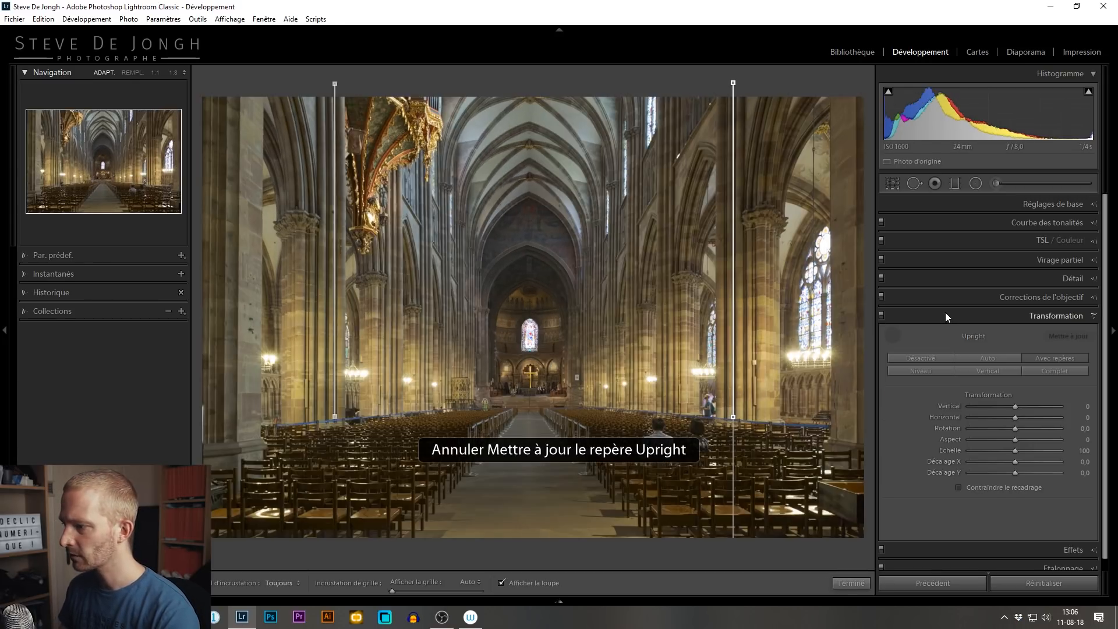
# Step: Replace the right vertical guide with a new one along the right column, and add a horizontal guide across the base of the choir
pyautogui.click(734, 86)
pyautogui.press('Delete')
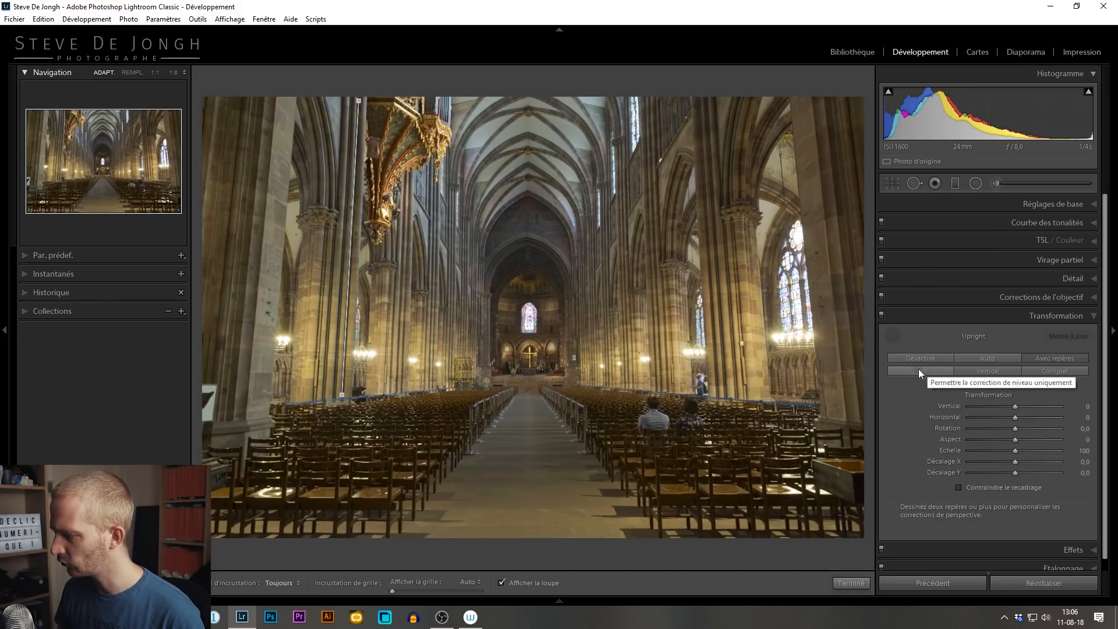
pyautogui.click(890, 337)
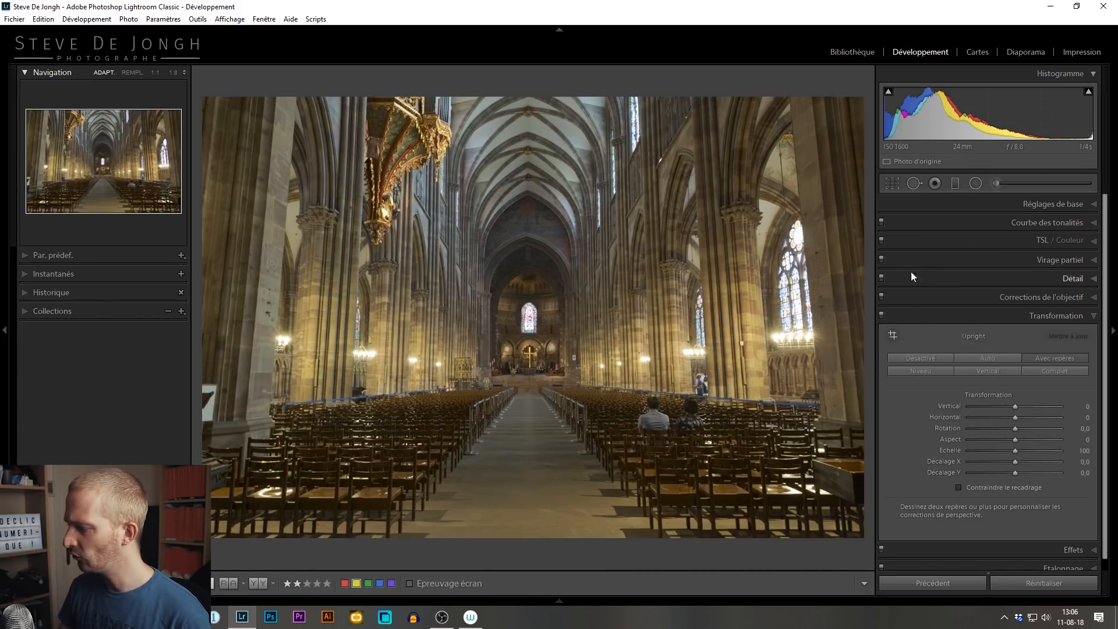
pyautogui.click(892, 334)
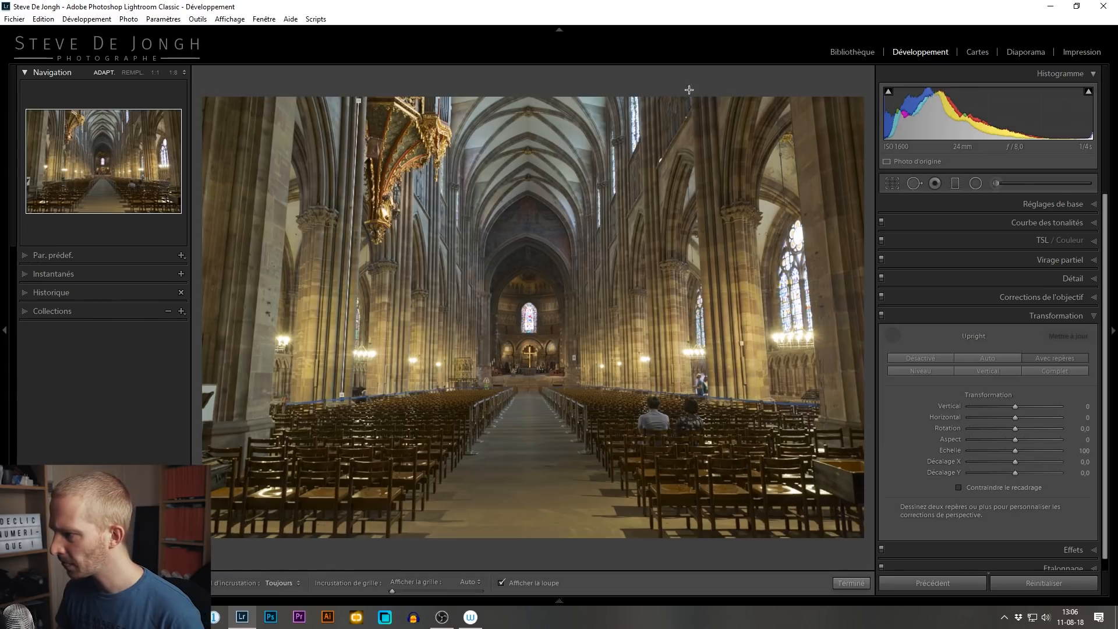
pyautogui.moveTo(715, 105); pyautogui.dragTo(736, 384)
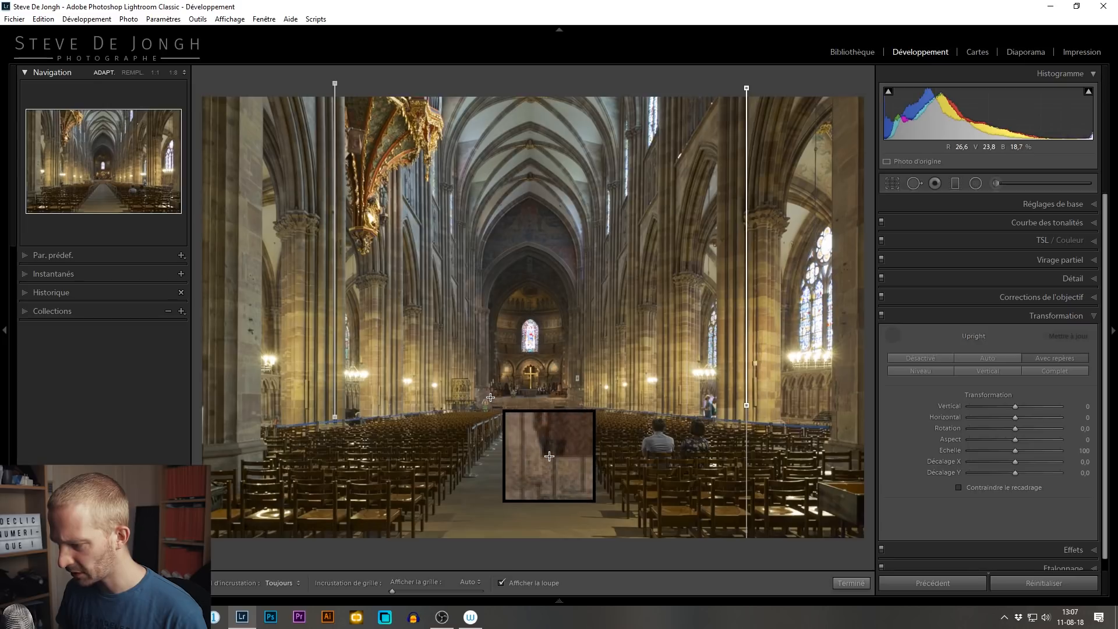
pyautogui.moveTo(491, 397); pyautogui.dragTo(564, 397)
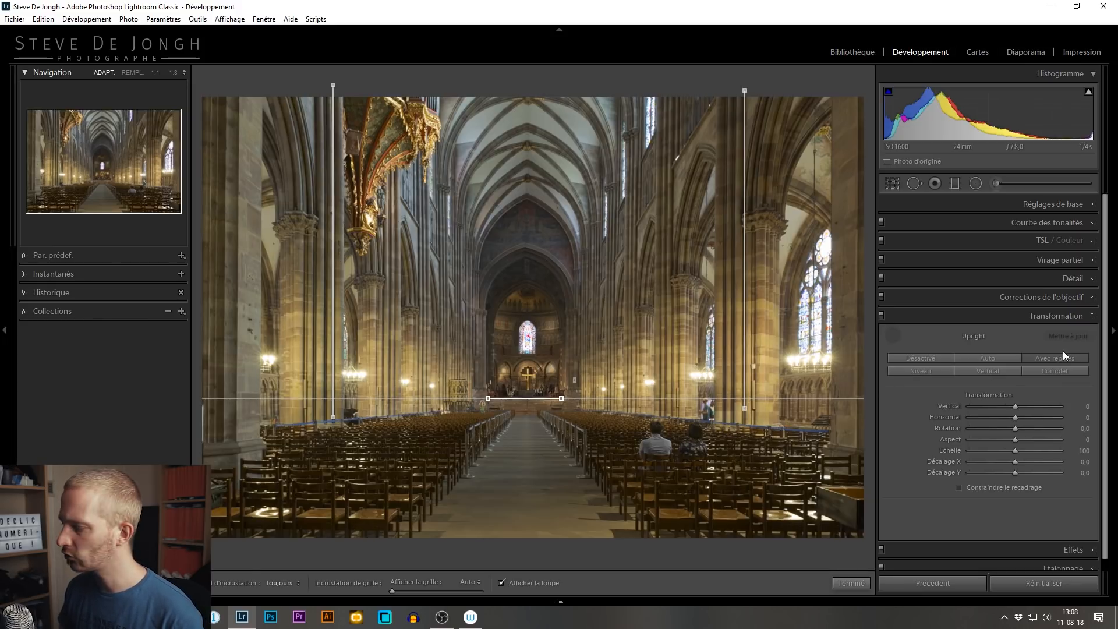
pyautogui.press('Return')
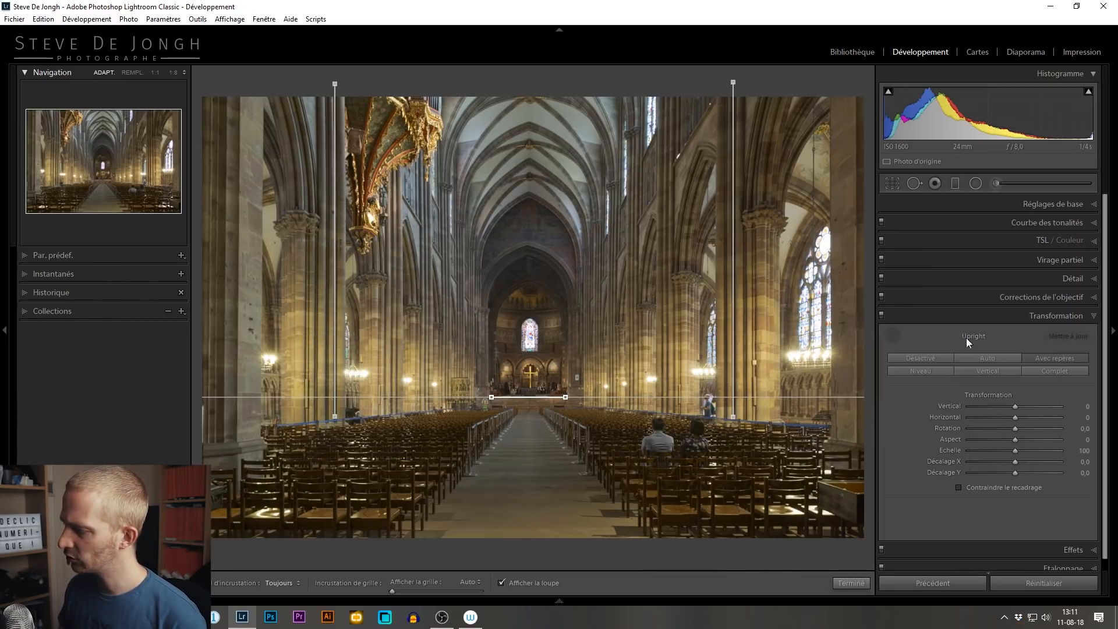
# Step: Compare the cathedral photo's guided correction with the automatic Upright modes
pyautogui.click(1048, 371)
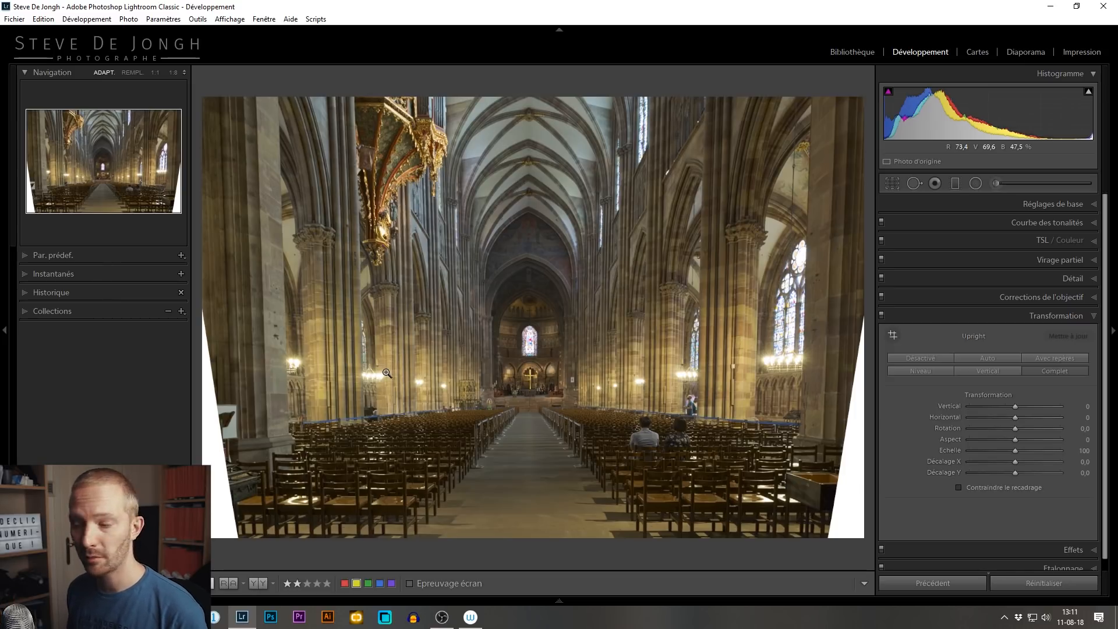
pyautogui.click(897, 358)
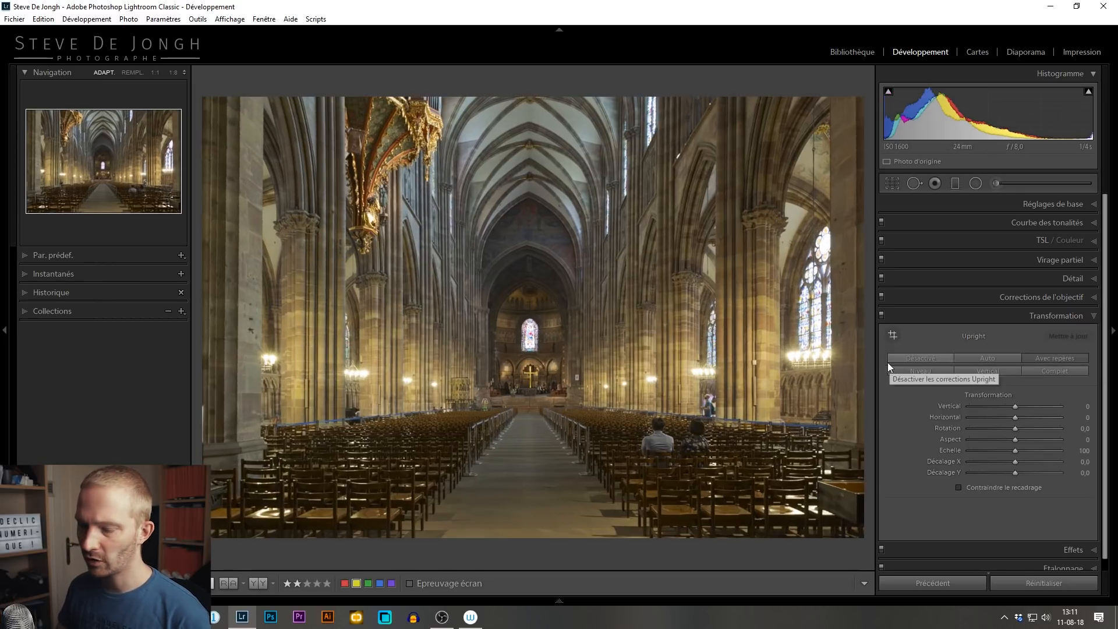